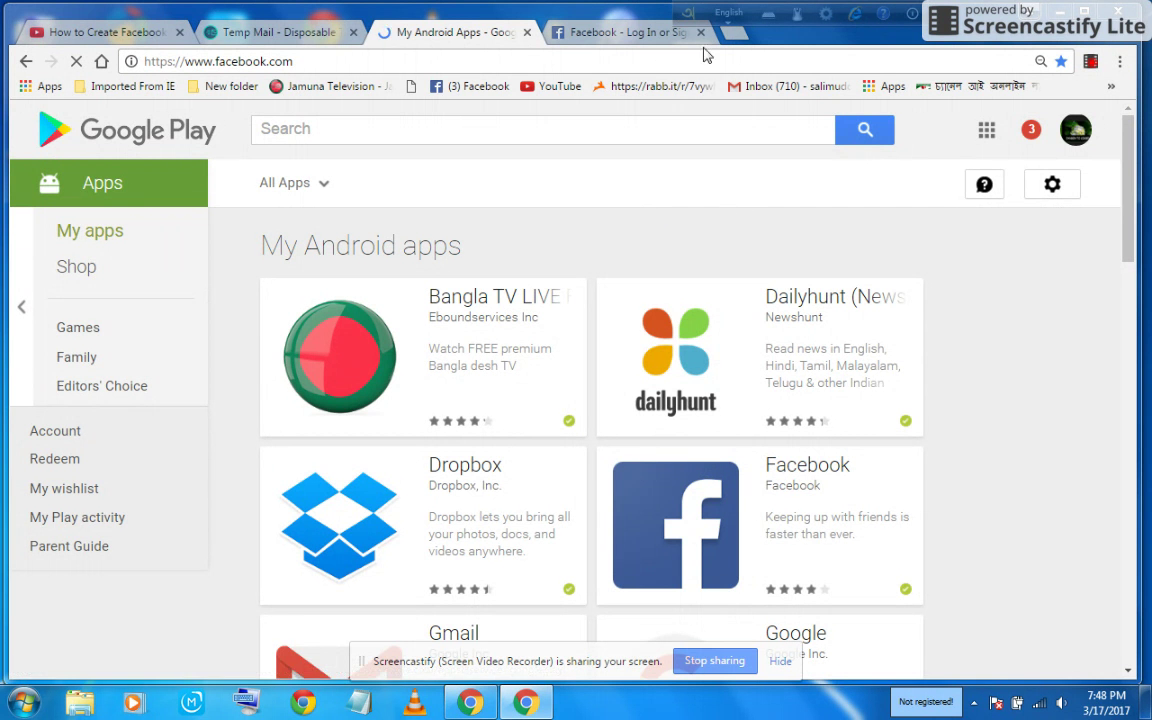
Enter the user's first name and last name on the Facebook sign-up form, correcting a last-name typo.
{"action": "left_click", "coordinate": [639, 38]}
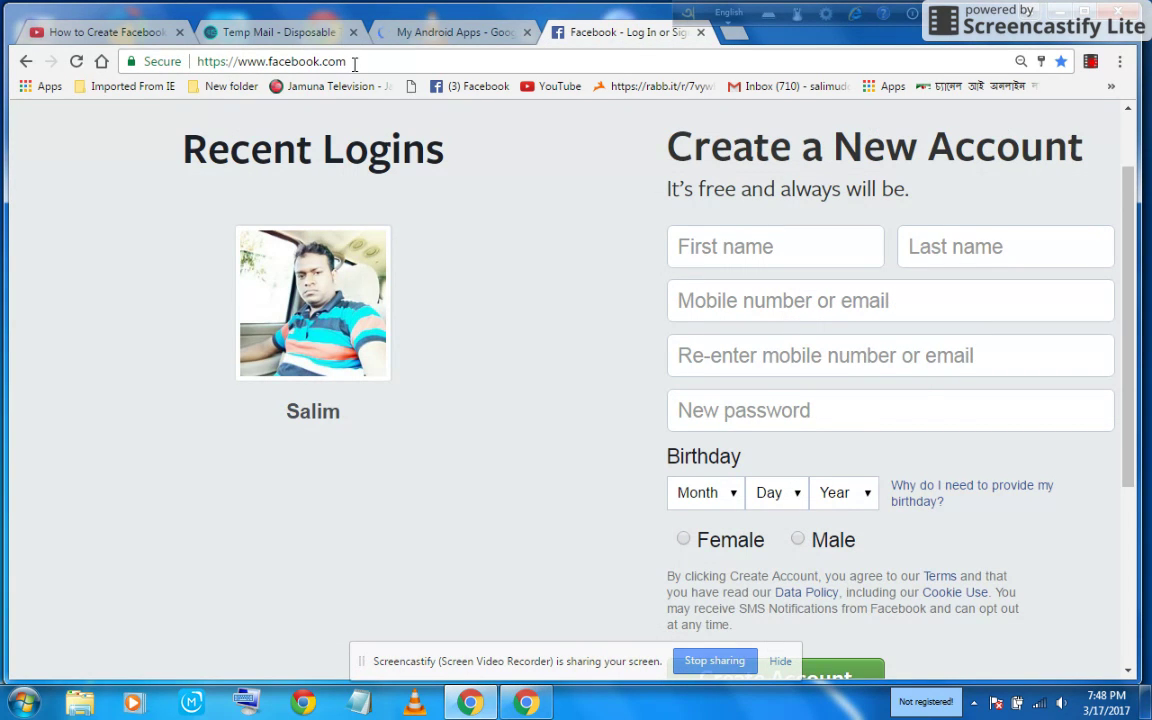
{"action": "left_click", "coordinate": [706, 246]}
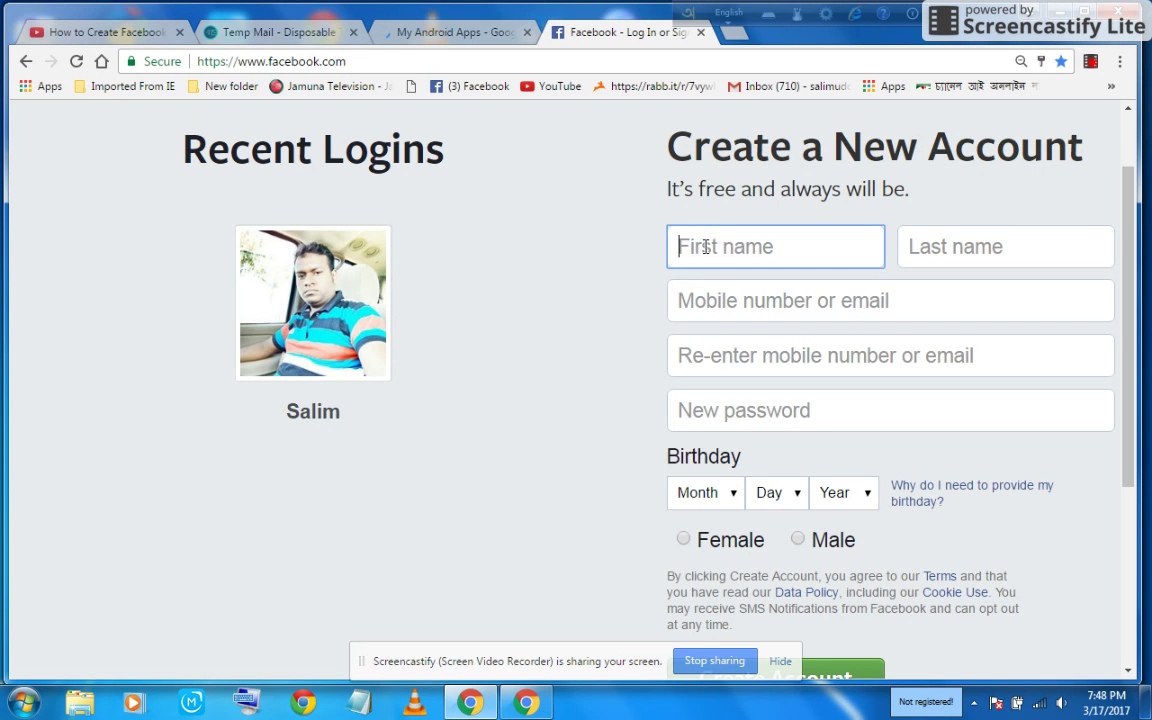
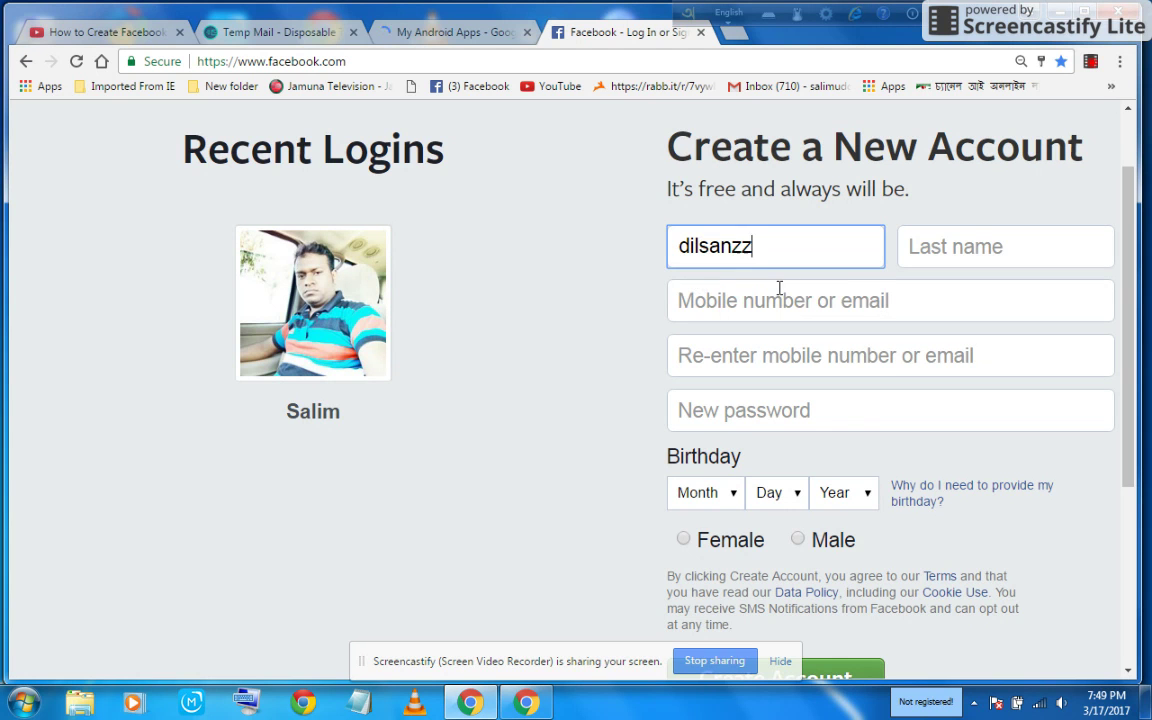
{"action": "left_click", "coordinate": [947, 251]}
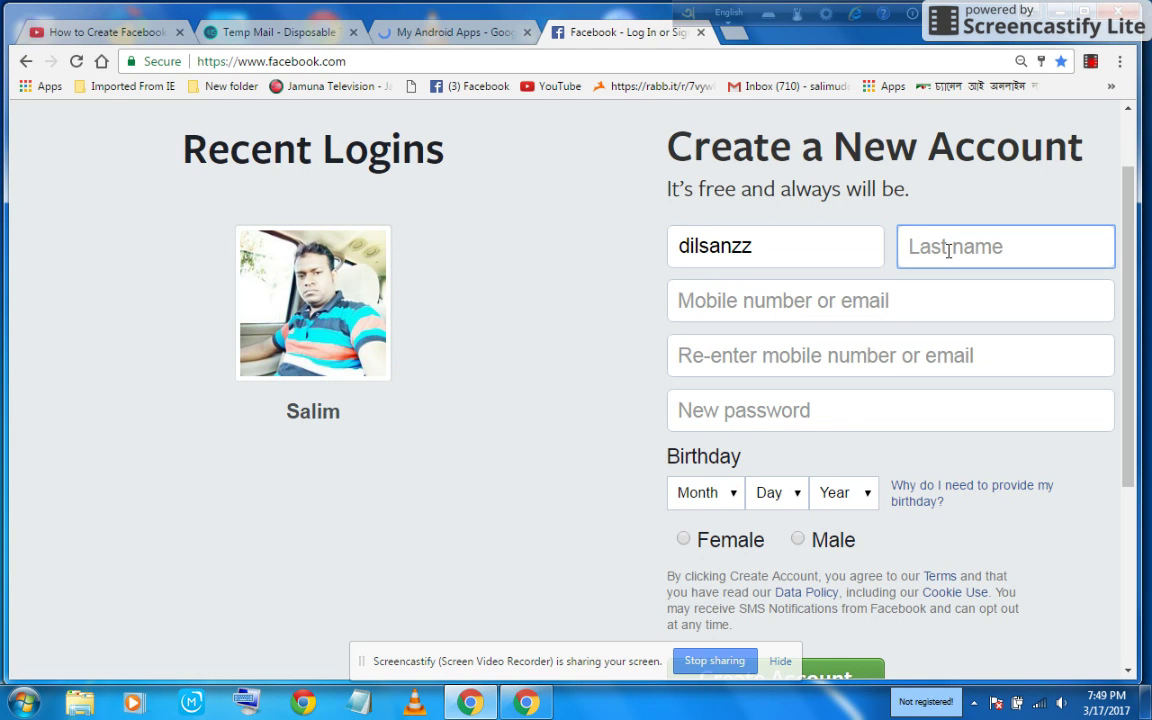
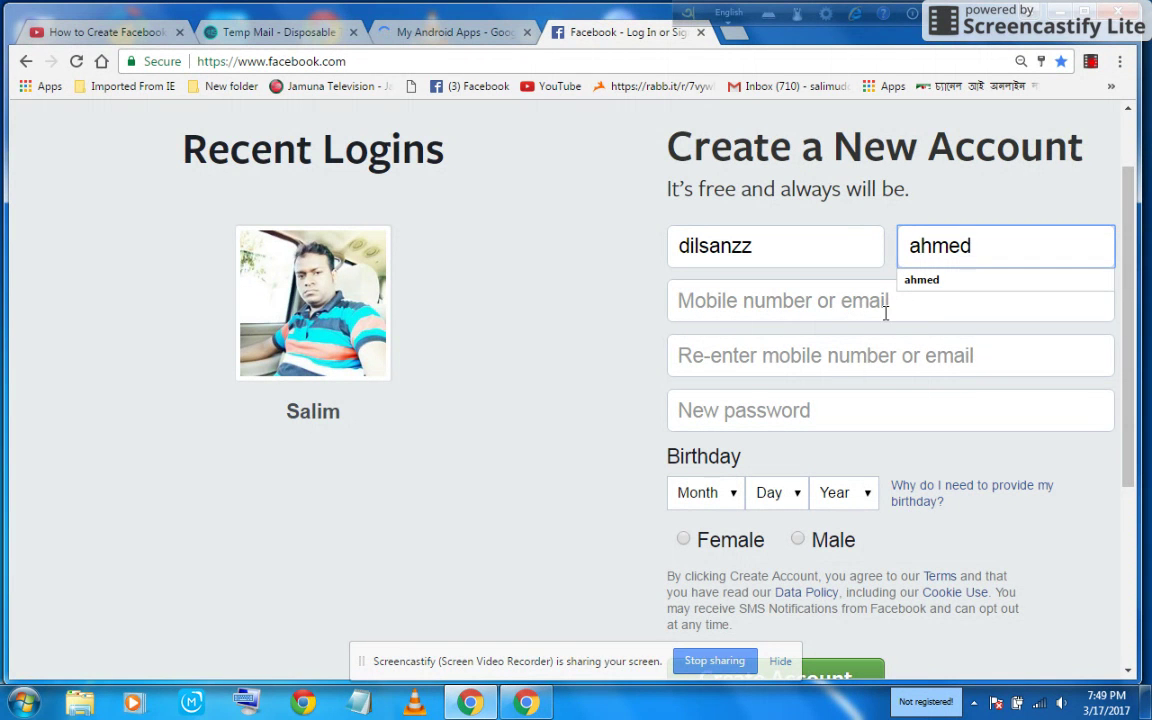
{"action": "left_click", "coordinate": [741, 38]}
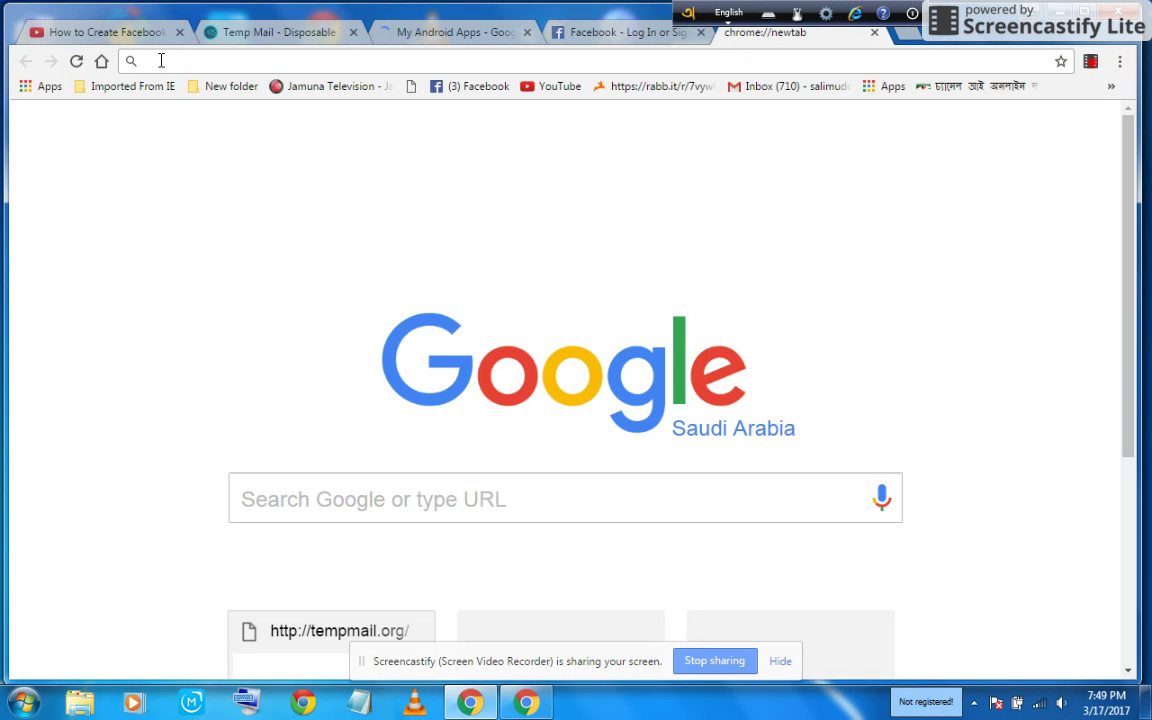
Search for 'temp mail.org' and open the Temp Mail - Disposable Temporary site from the results.
{"action": "type", "text": "tem"}
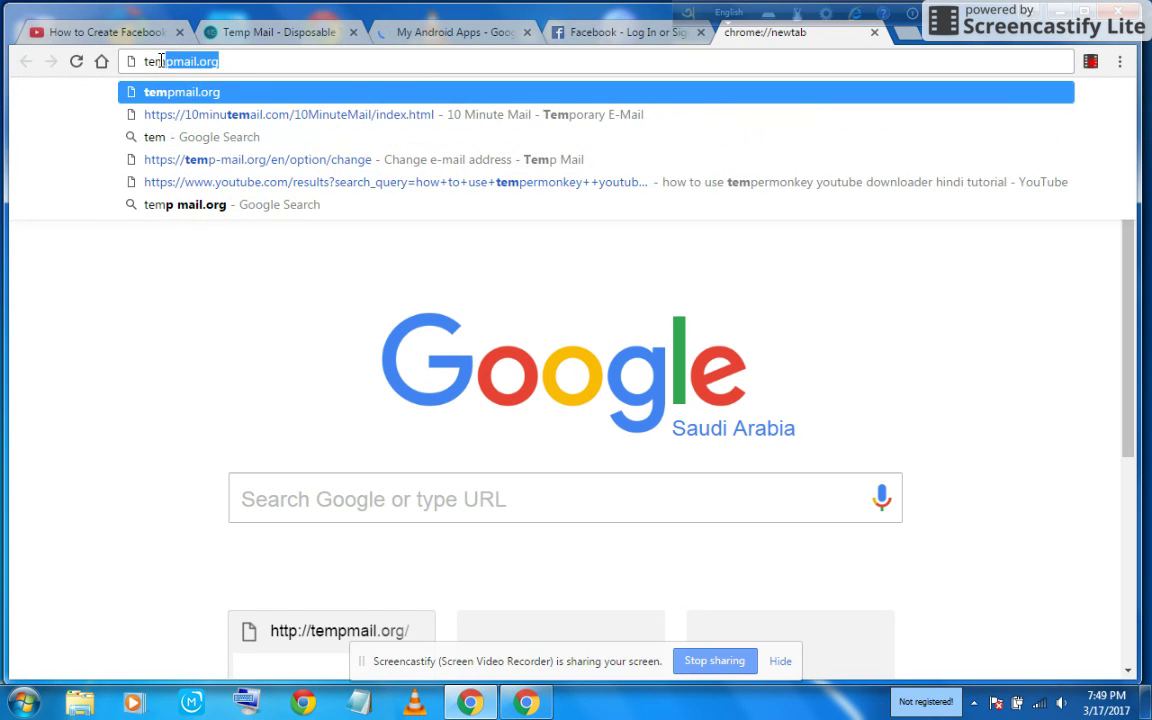
{"action": "type", "text": "p ma"}
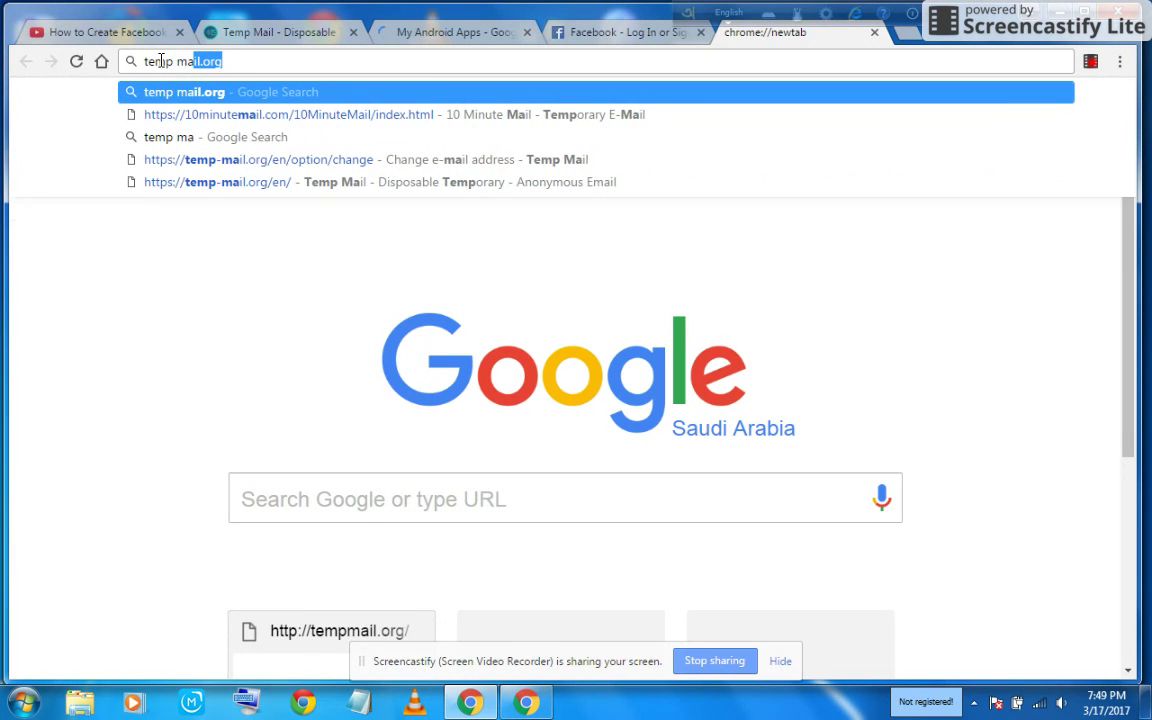
{"action": "type", "text": "il.org"}
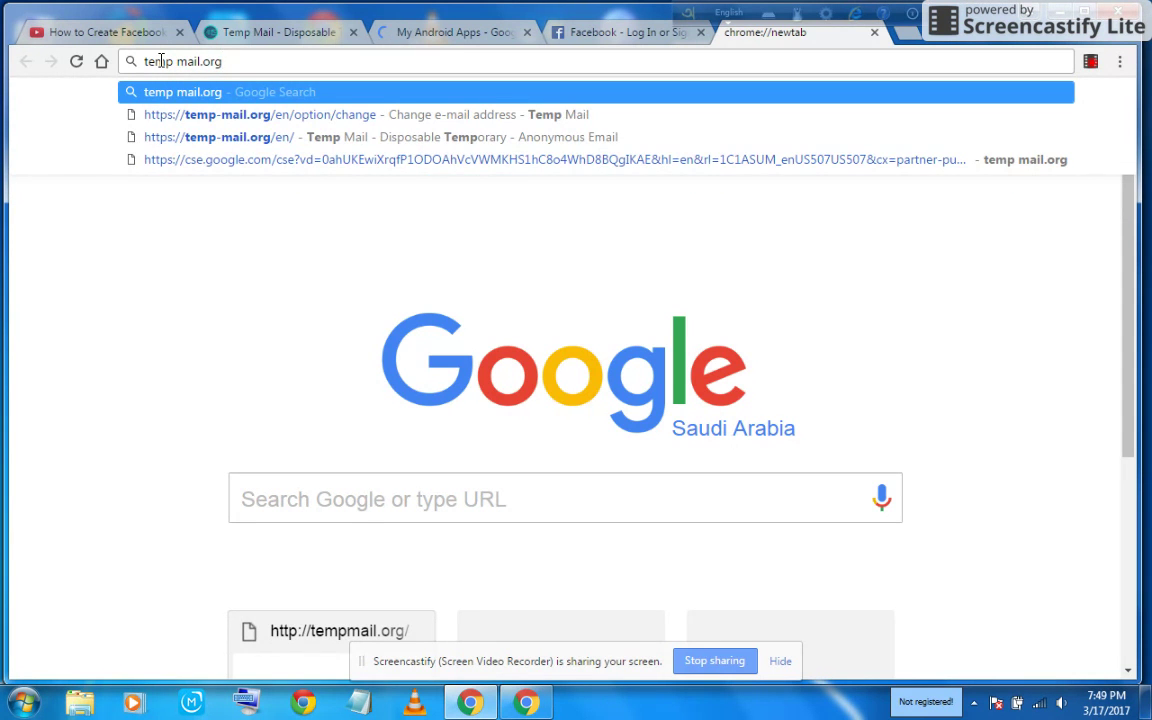
{"action": "key", "text": "Return"}
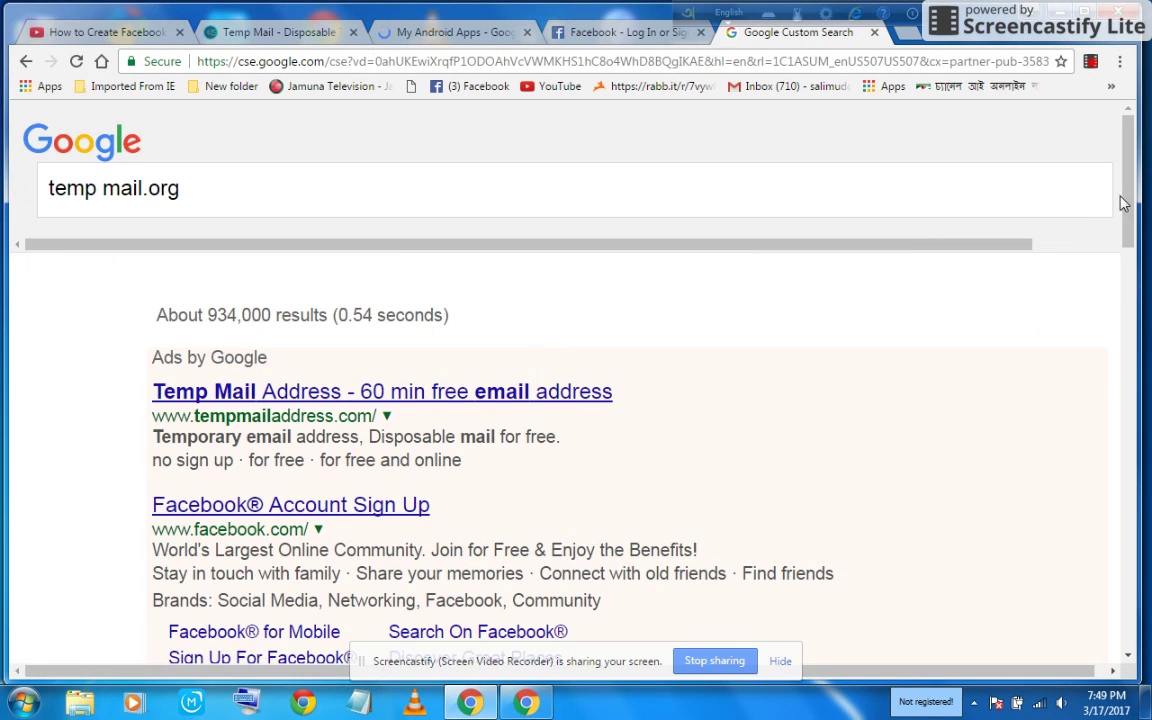
{"action": "left_click_drag", "start_coordinate": [1127, 200], "coordinate": [1140, 355]}
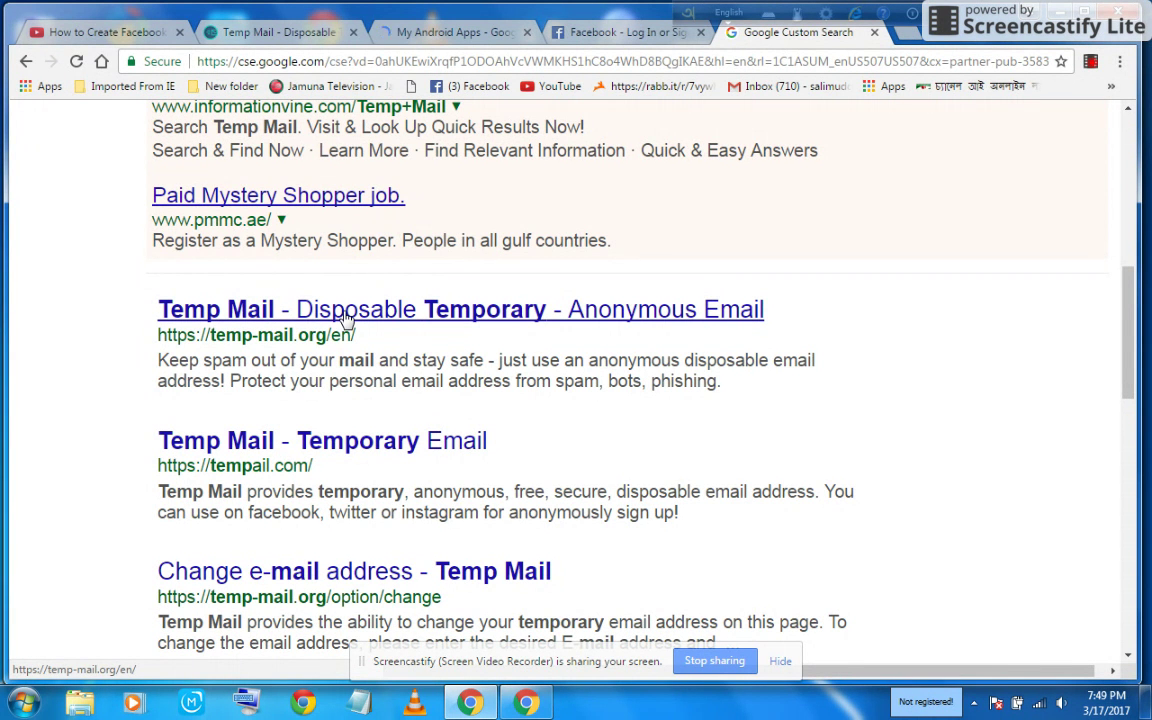
{"action": "left_click", "coordinate": [345, 318]}
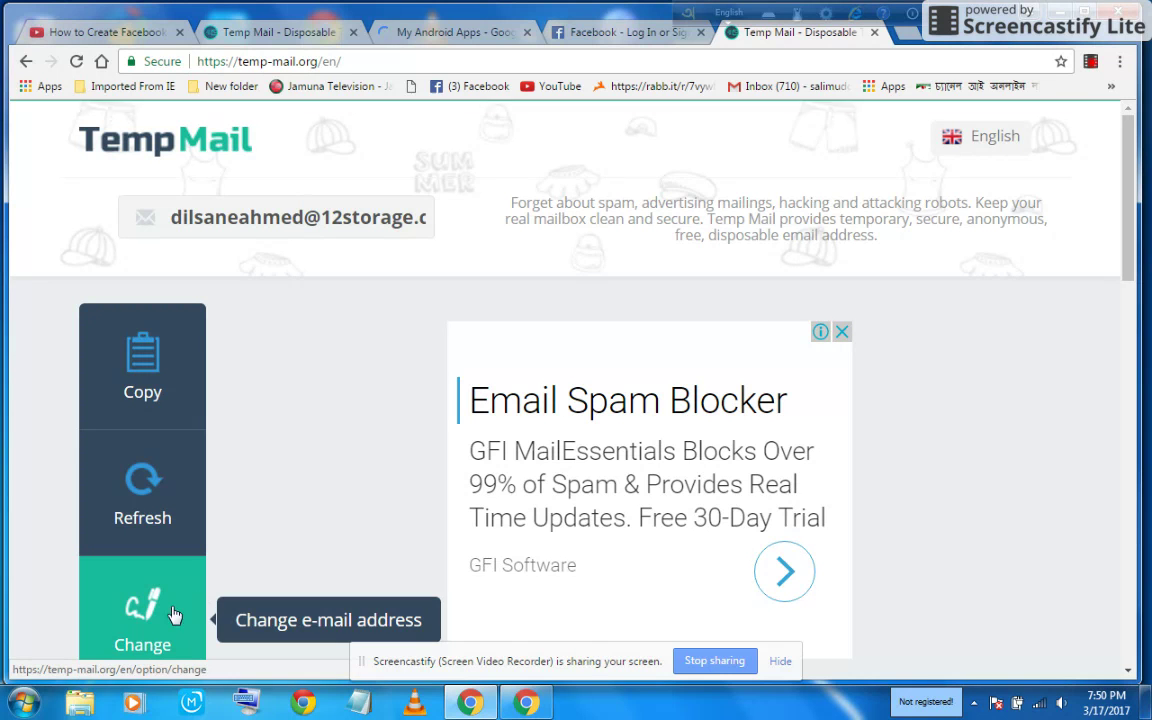
{"action": "left_click", "coordinate": [143, 621]}
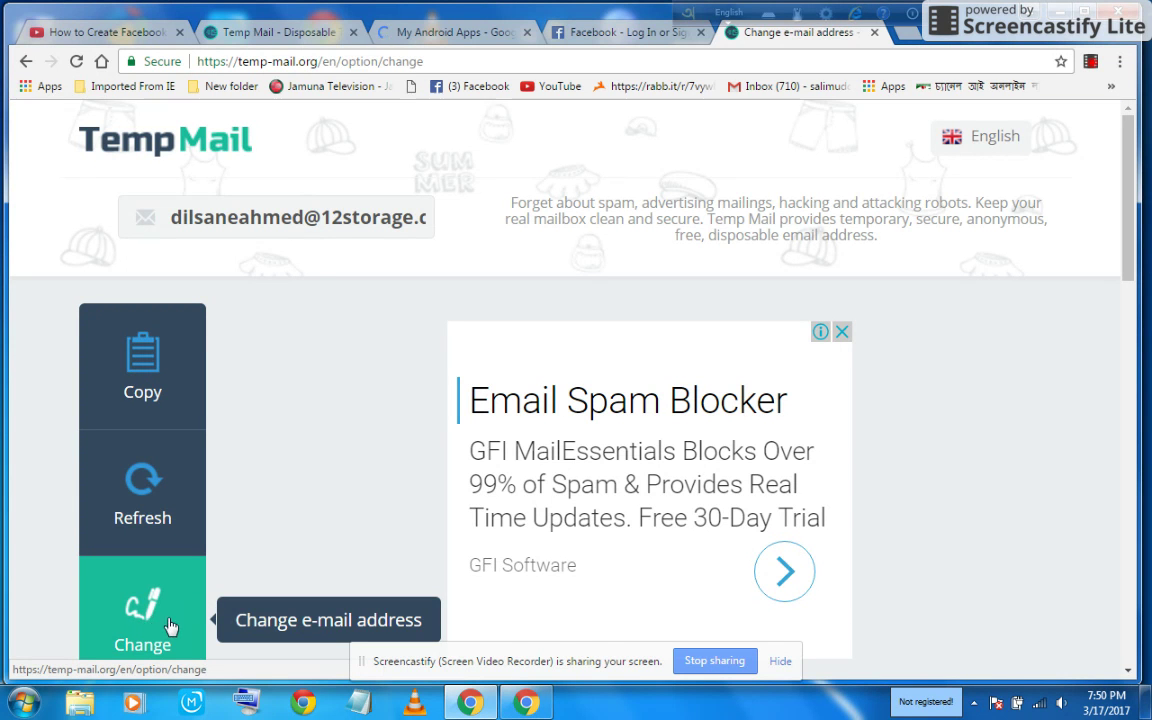
{"action": "scroll", "coordinate": [830, 450], "scroll_direction": "down", "scroll_amount": 6}
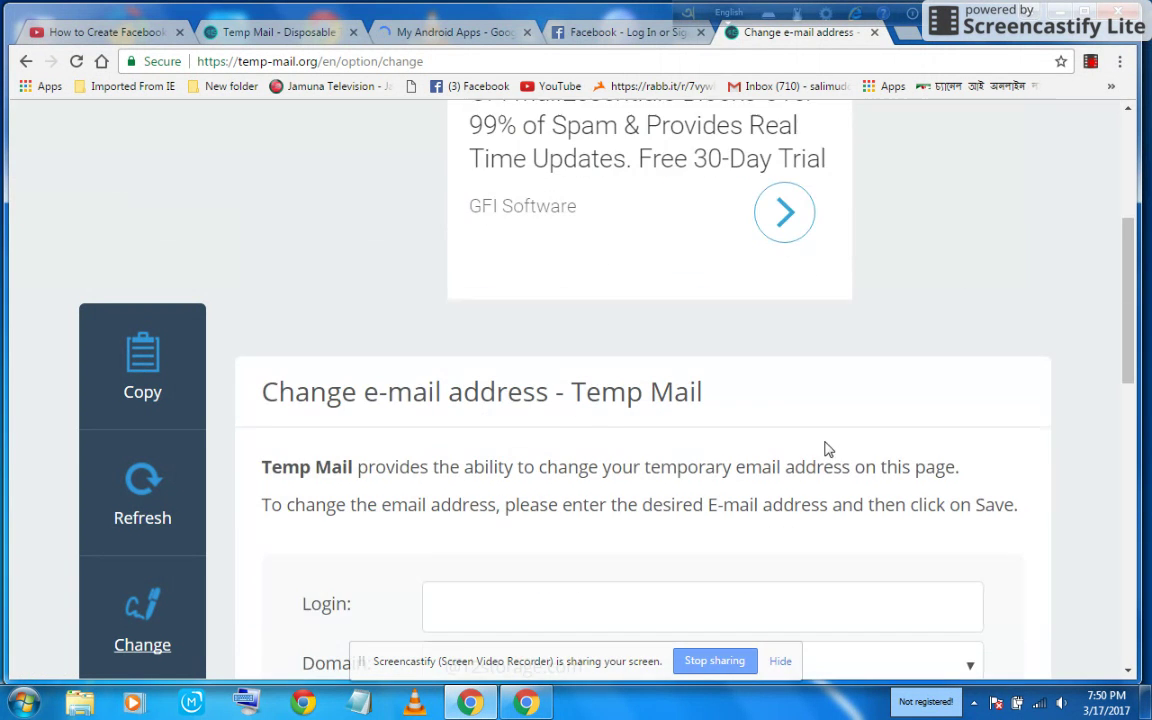
{"action": "left_click", "coordinate": [463, 336]}
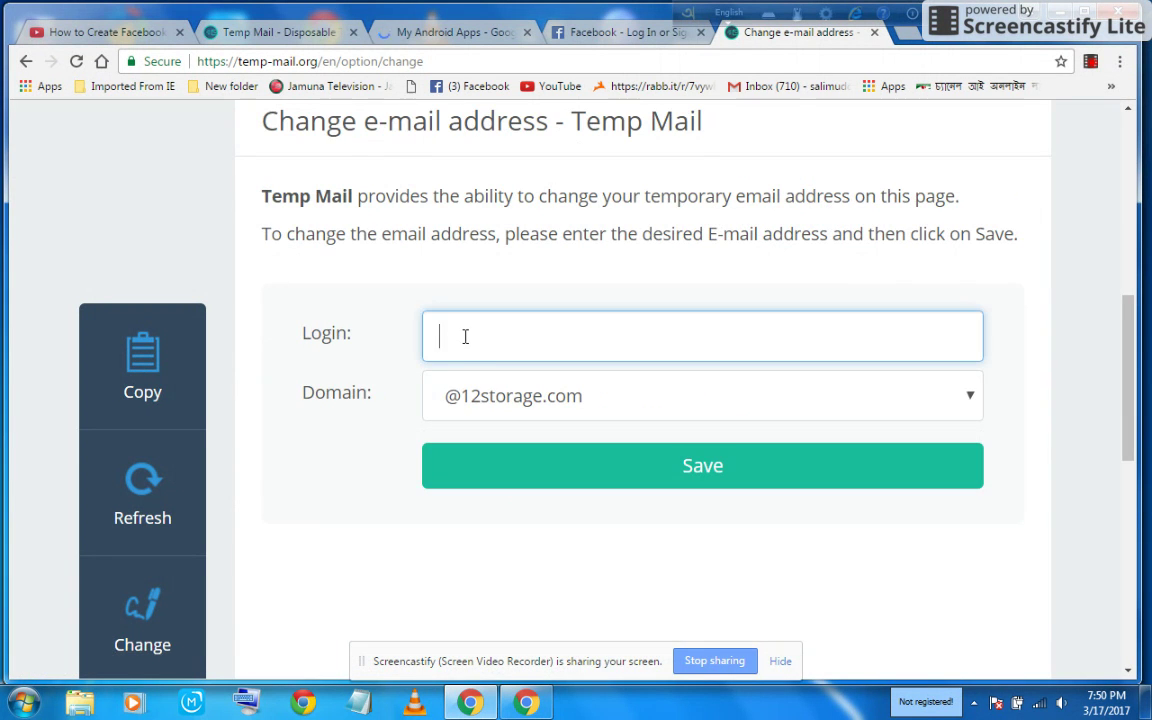
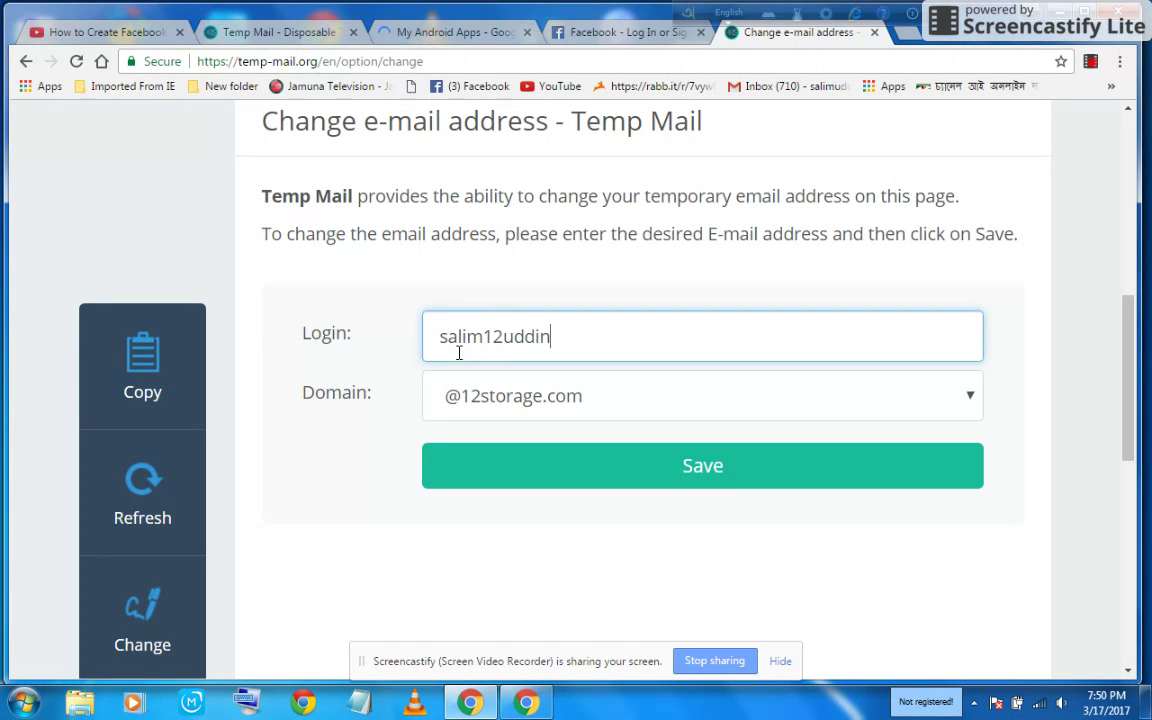
{"action": "left_click", "coordinate": [963, 399]}
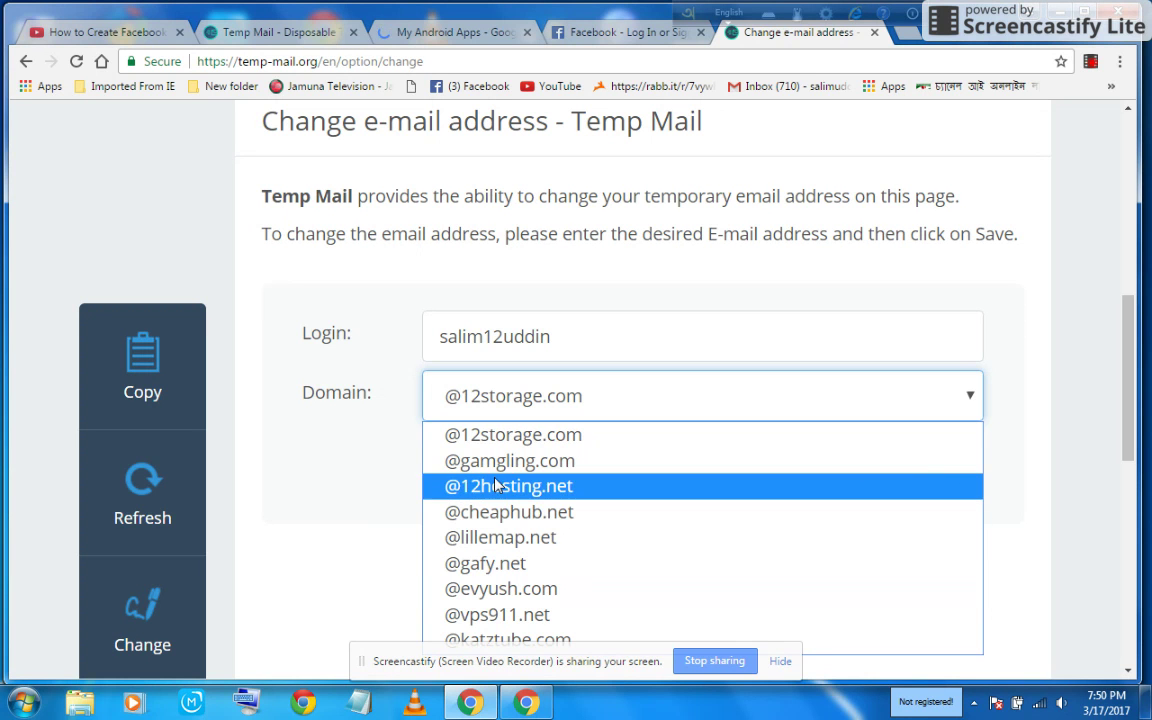
{"action": "left_click", "coordinate": [457, 486]}
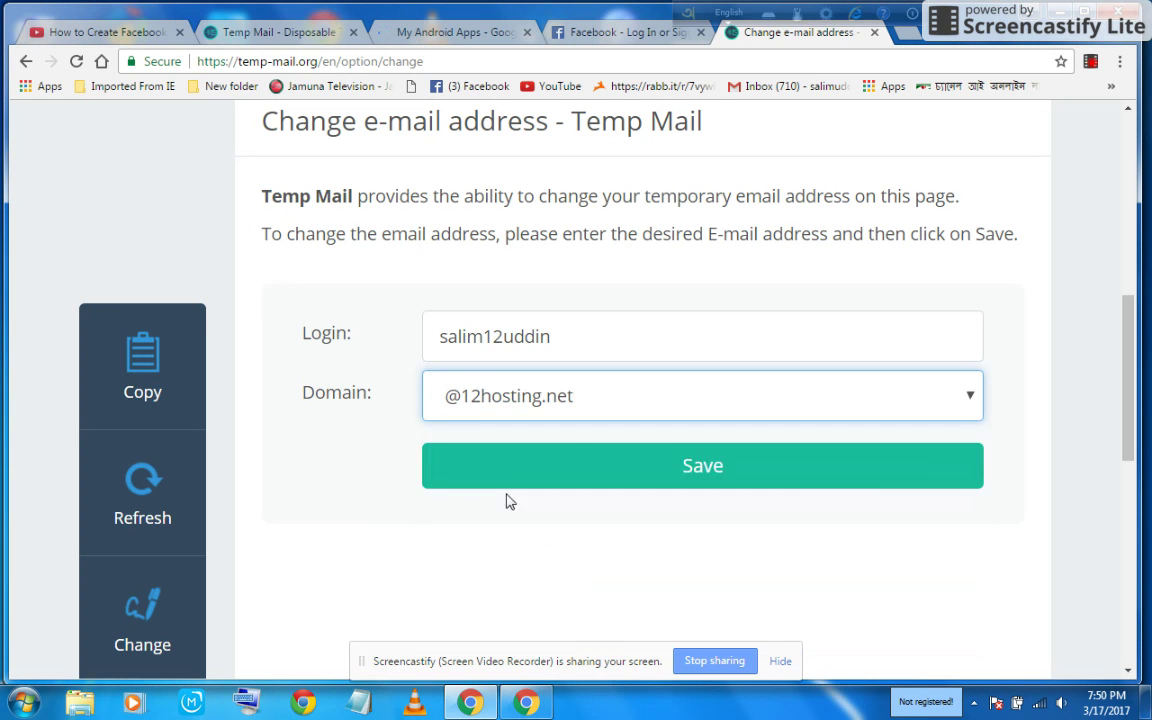
{"action": "left_click", "coordinate": [768, 477]}
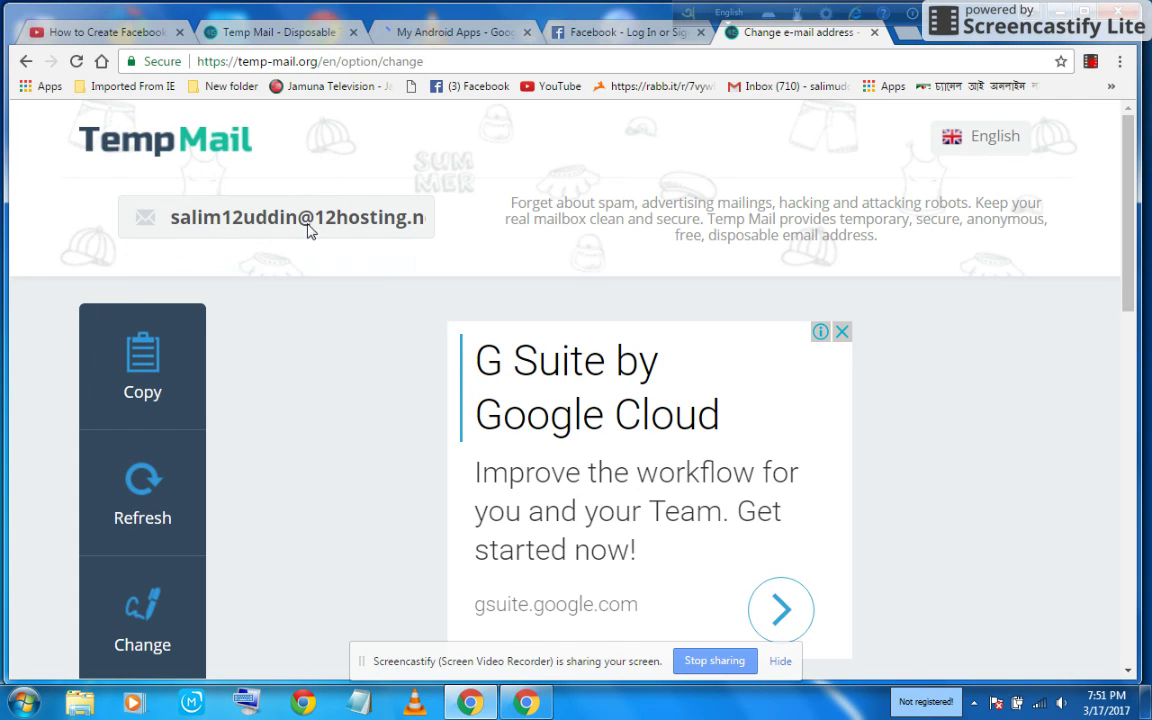
{"action": "left_click", "coordinate": [145, 369]}
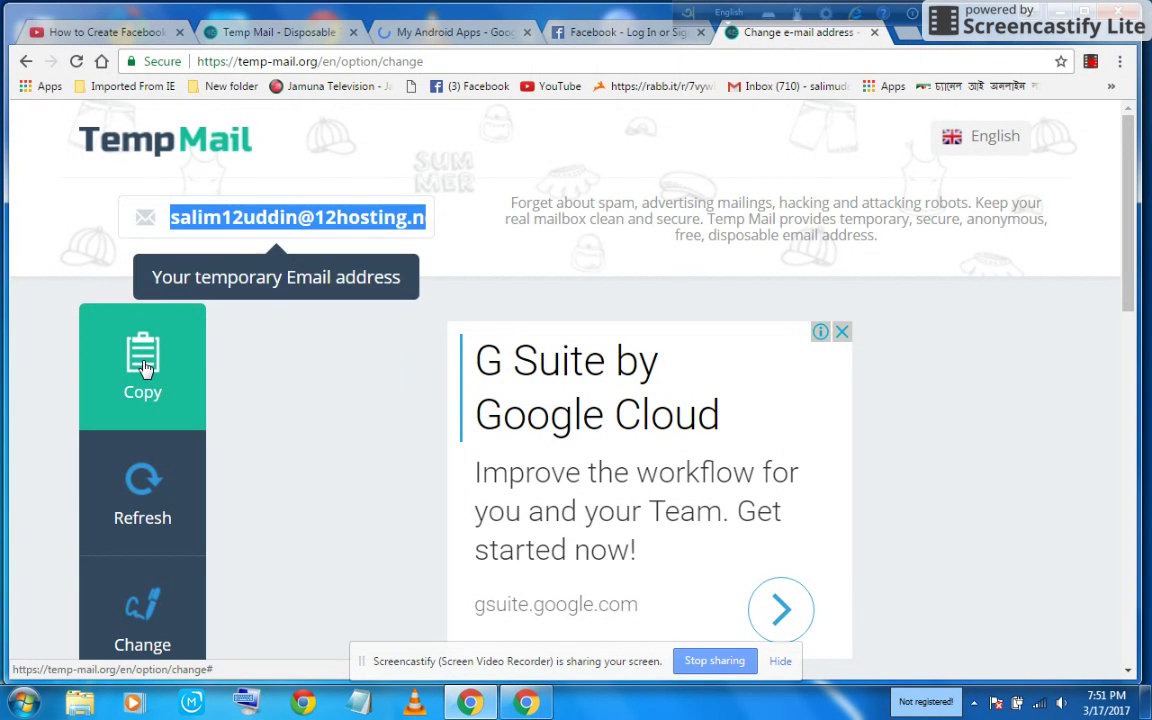
{"action": "left_click", "coordinate": [145, 369]}
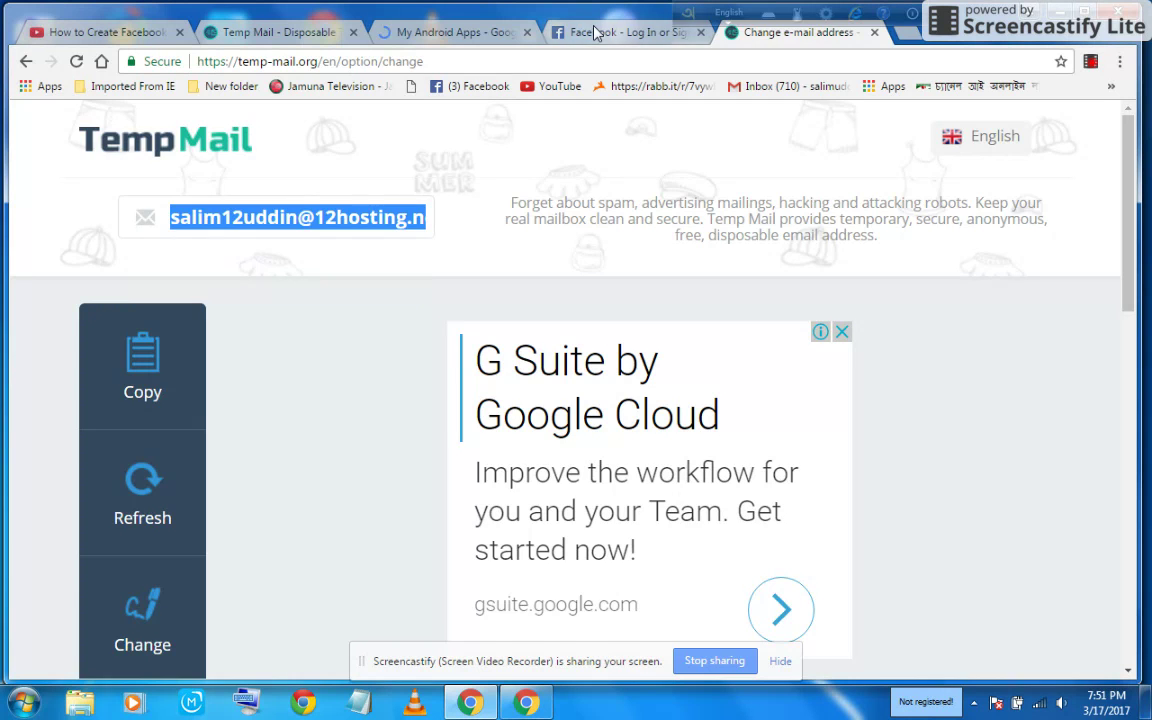
{"action": "left_click", "coordinate": [540, 28]}
Paste the copied temporary address into the email field and the re-enter email field.
{"action": "left_click", "coordinate": [700, 302]}
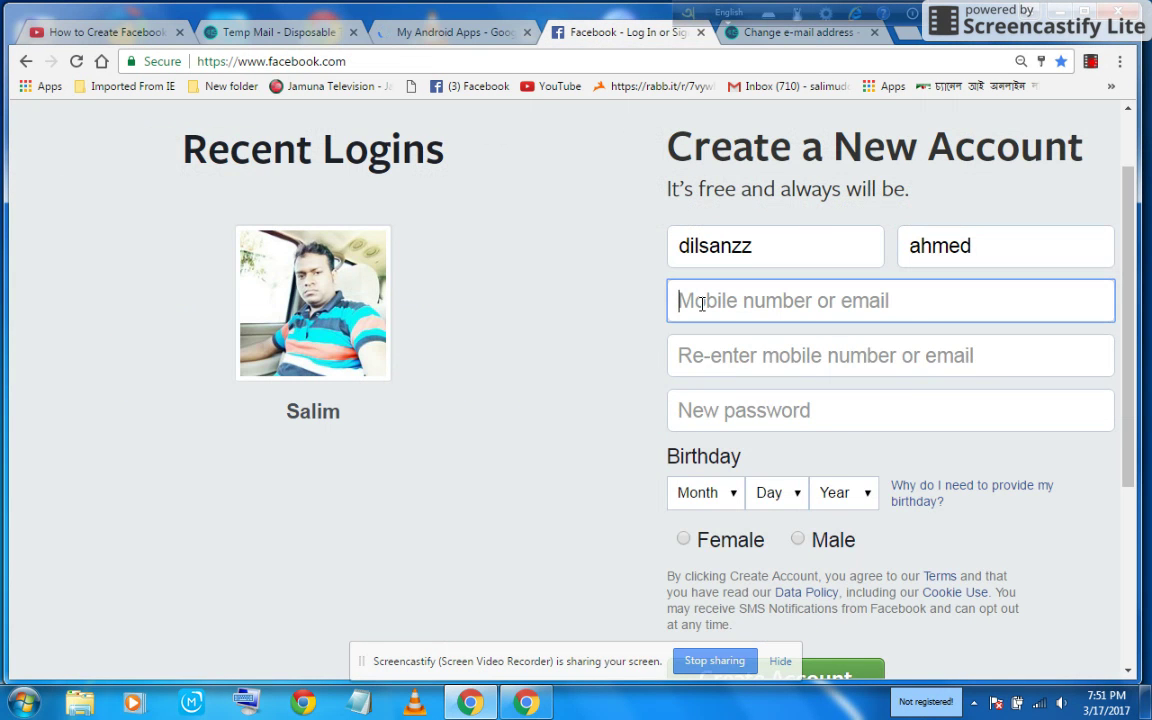
{"action": "right_click", "coordinate": [700, 304]}
{"action": "left_click", "coordinate": [748, 413]}
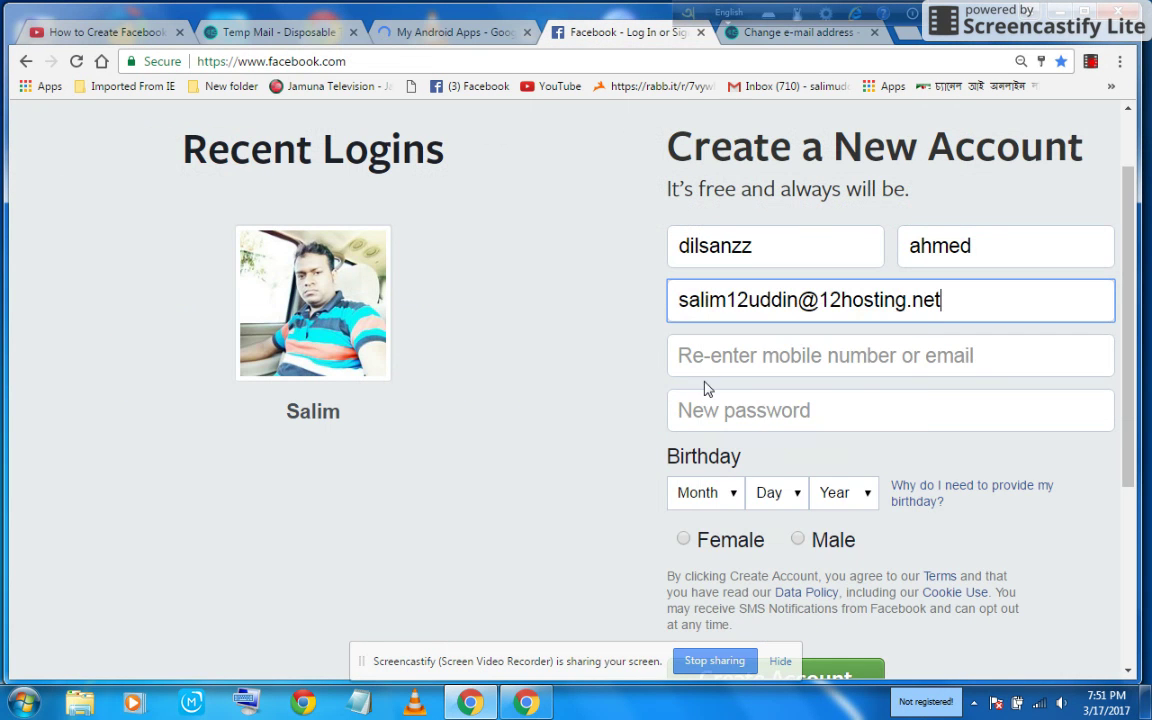
{"action": "right_click", "coordinate": [718, 352]}
{"action": "left_click", "coordinate": [740, 460]}
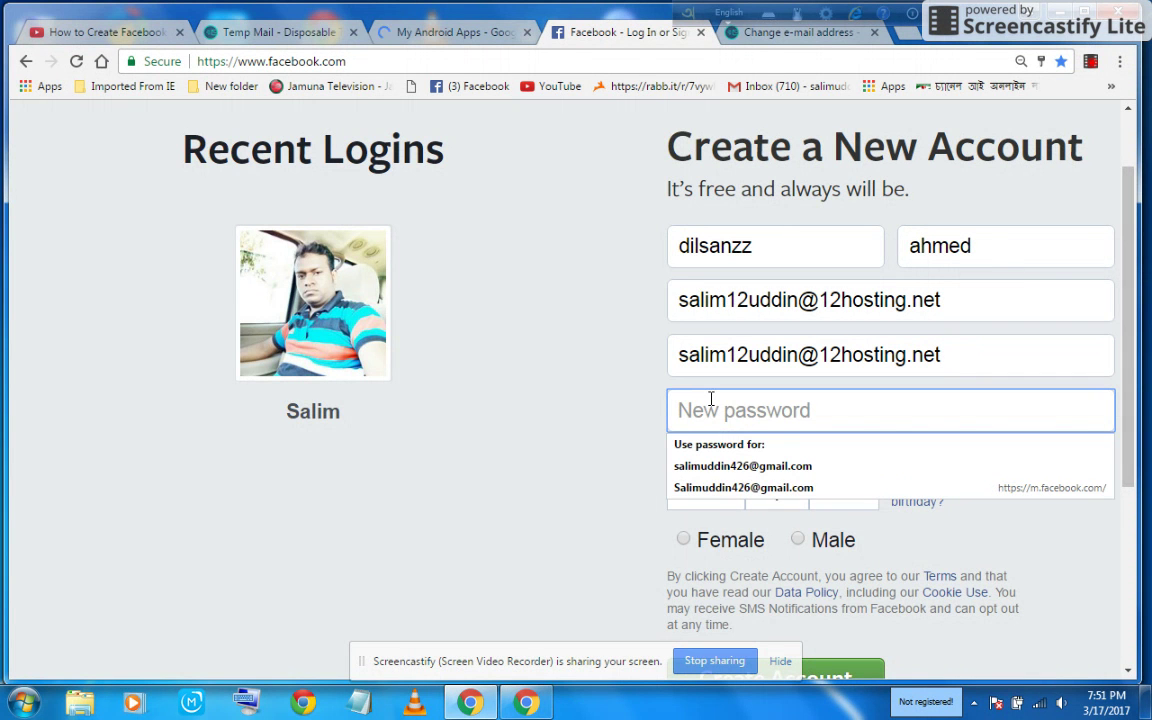
{"action": "type", "text": "••"}
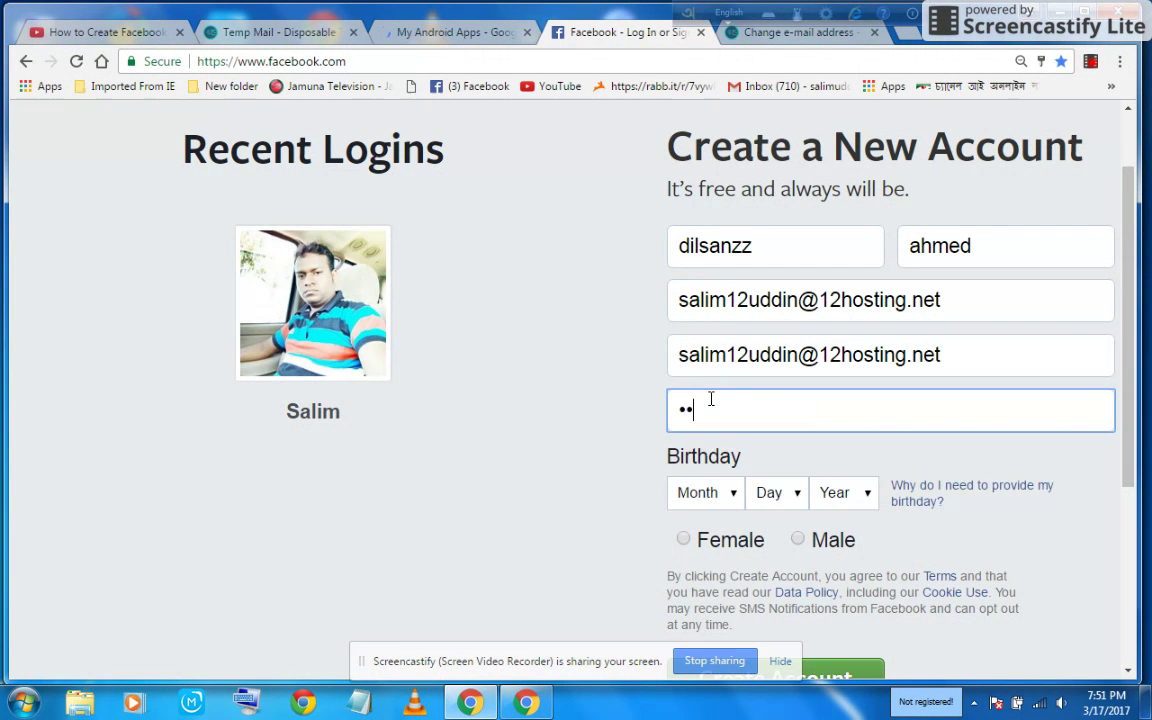
{"action": "type", "text": "•••••••"}
{"action": "left_click", "coordinate": [734, 494]}
{"action": "left_click", "coordinate": [690, 445]}
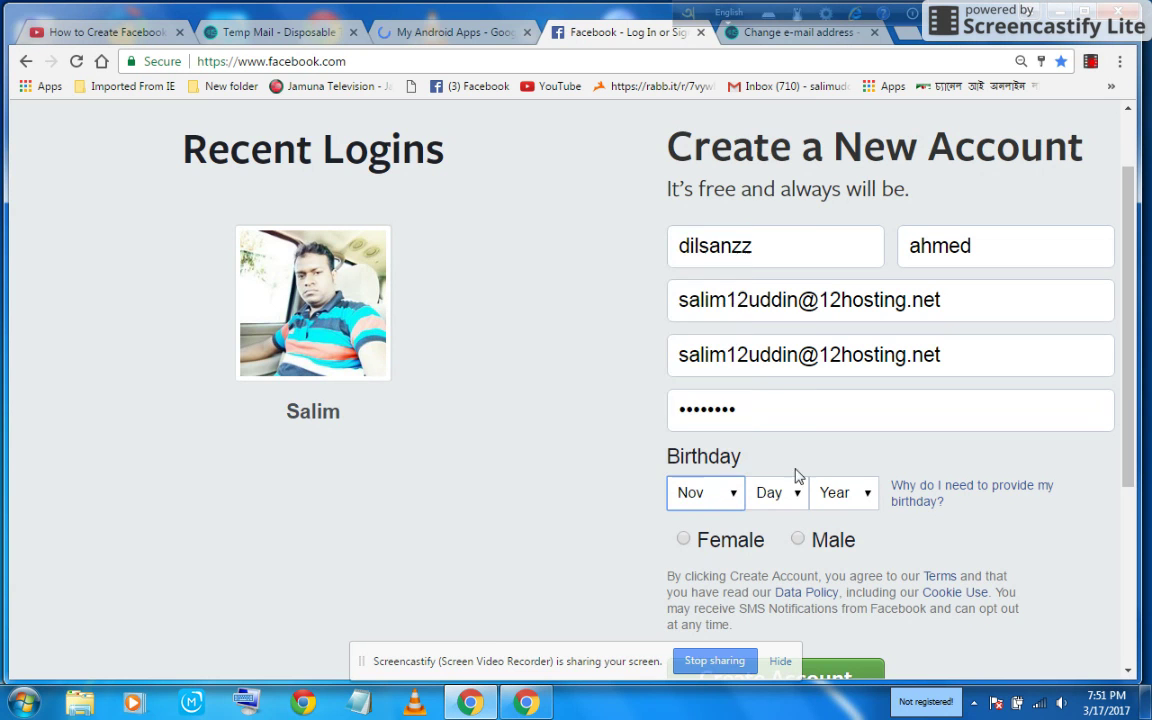
{"action": "left_click", "coordinate": [797, 493]}
{"action": "left_click", "coordinate": [764, 371]}
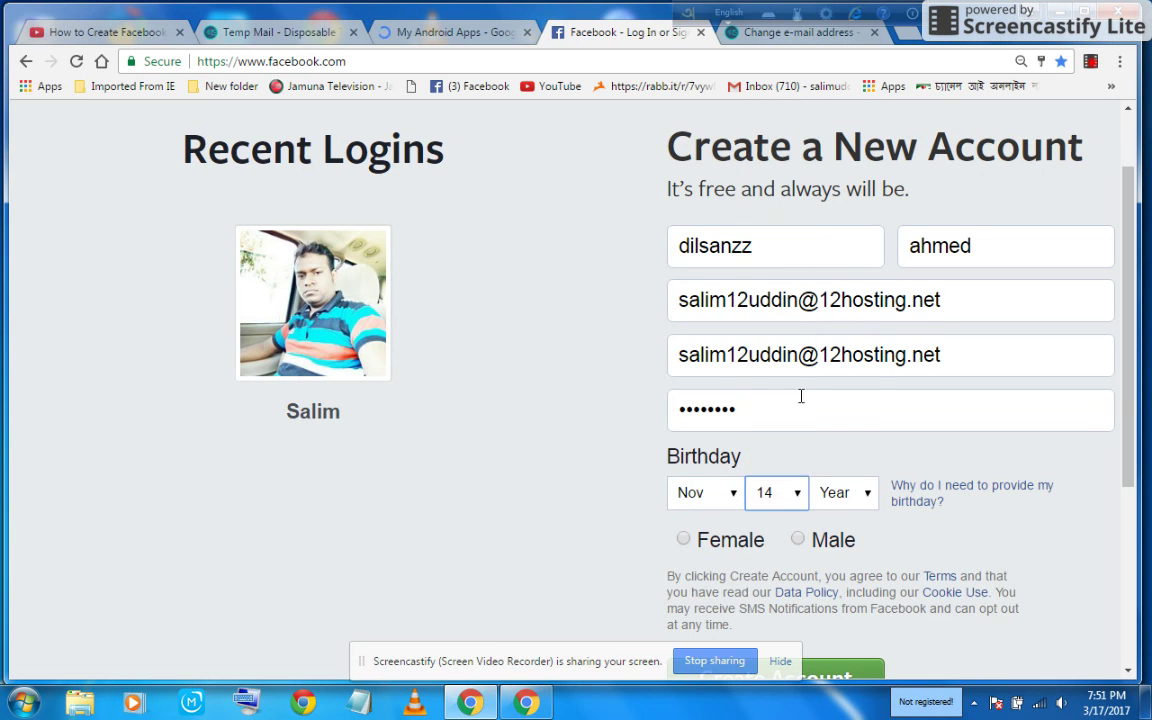
{"action": "left_click", "coordinate": [843, 490]}
{"action": "left_click", "coordinate": [846, 450]}
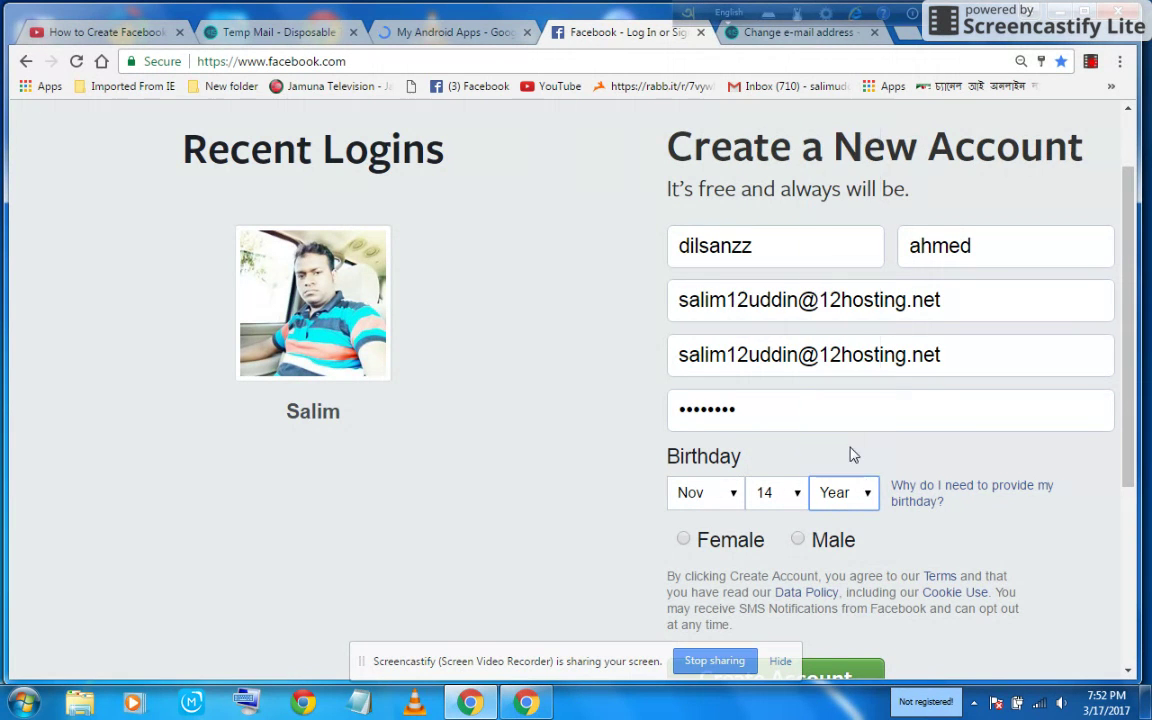
{"action": "left_click", "coordinate": [806, 540]}
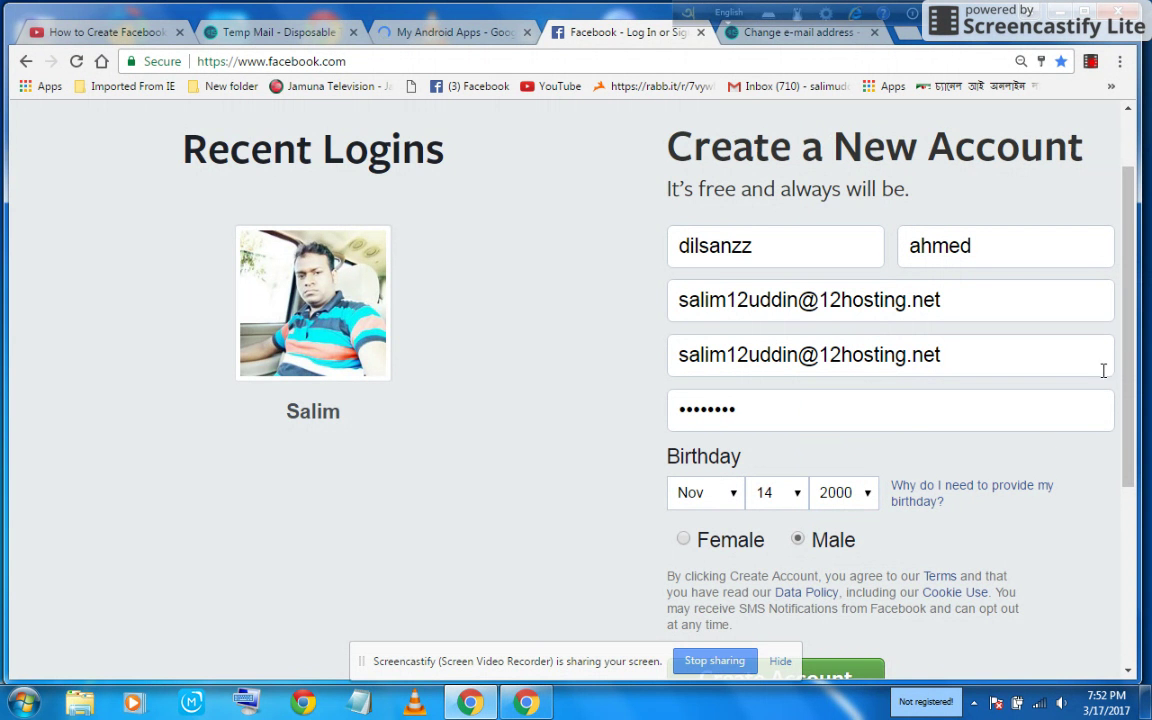
{"action": "left_click_drag", "start_coordinate": [1128, 362], "coordinate": [1128, 417]}
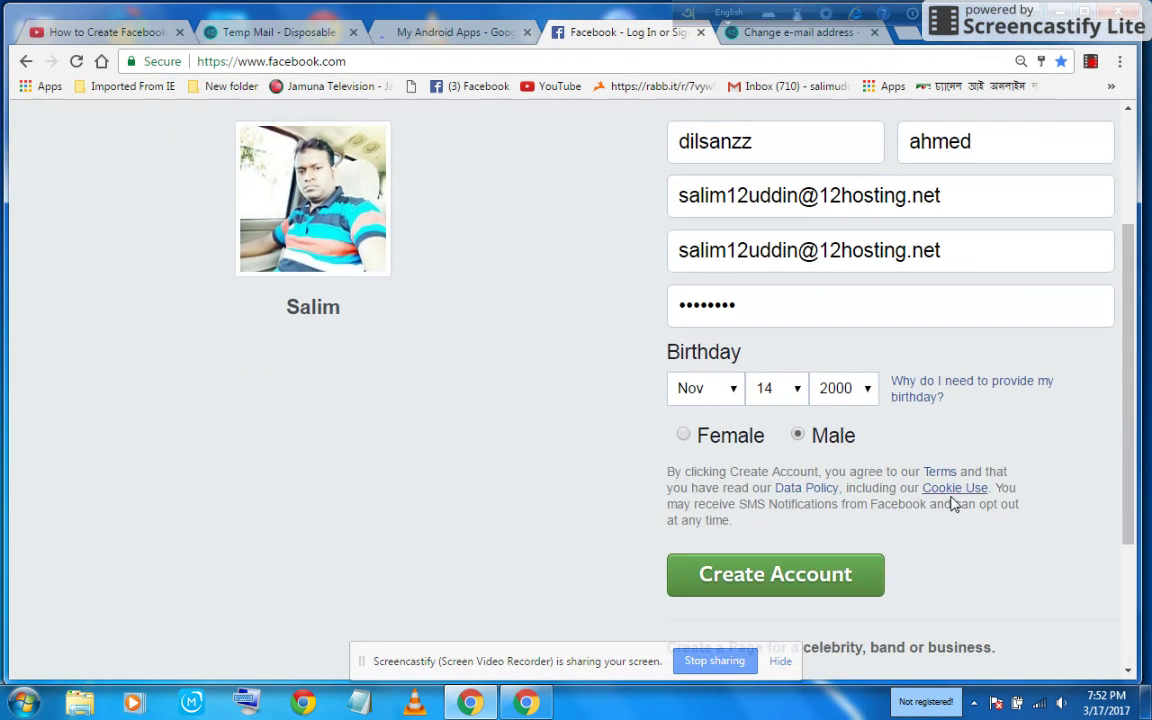
Submit the form with Create Account and wait for the new account's News Feed to load.
{"action": "left_click", "coordinate": [812, 578]}
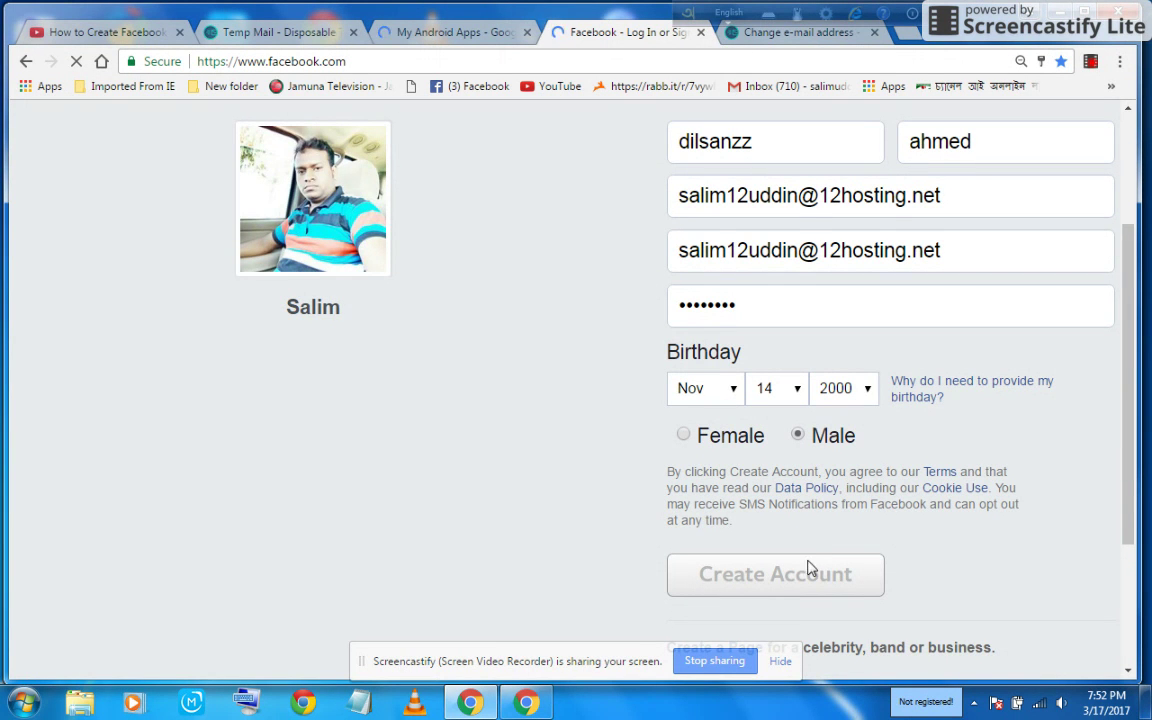
{"action": "scroll", "coordinate": [1010, 515], "scroll_direction": "up", "scroll_amount": 2}
{"action": "scroll", "coordinate": [993, 489], "scroll_direction": "down", "scroll_amount": 3}
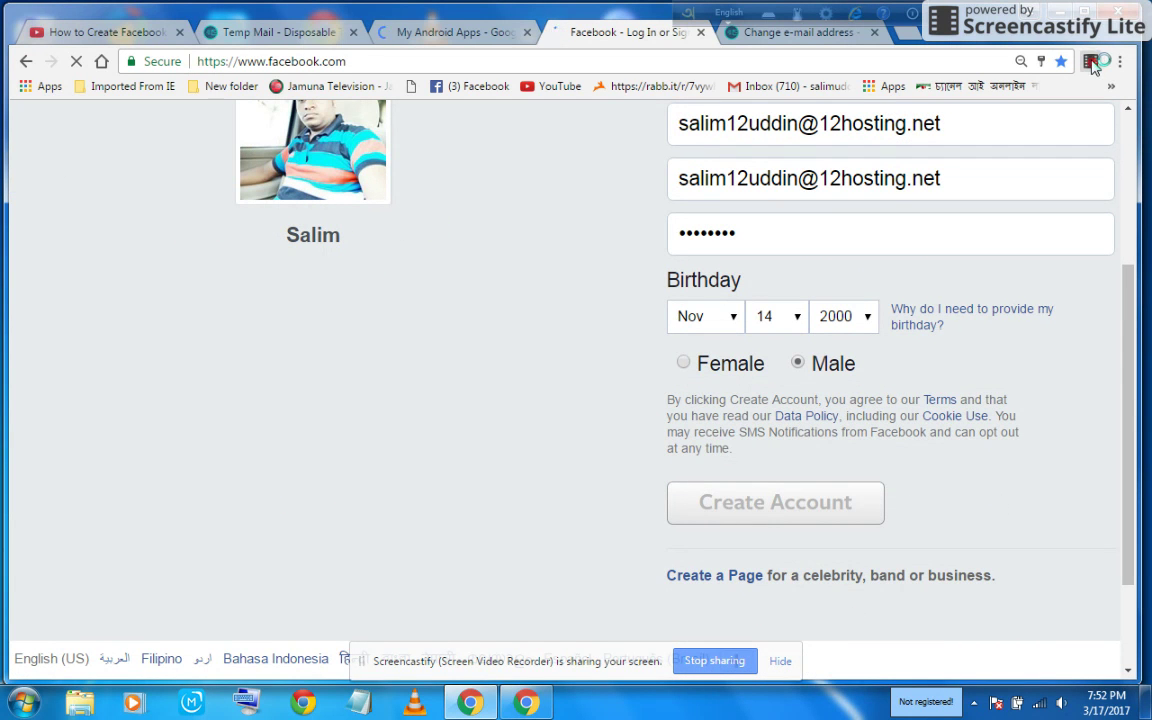
{"action": "left_click", "coordinate": [1091, 62]}
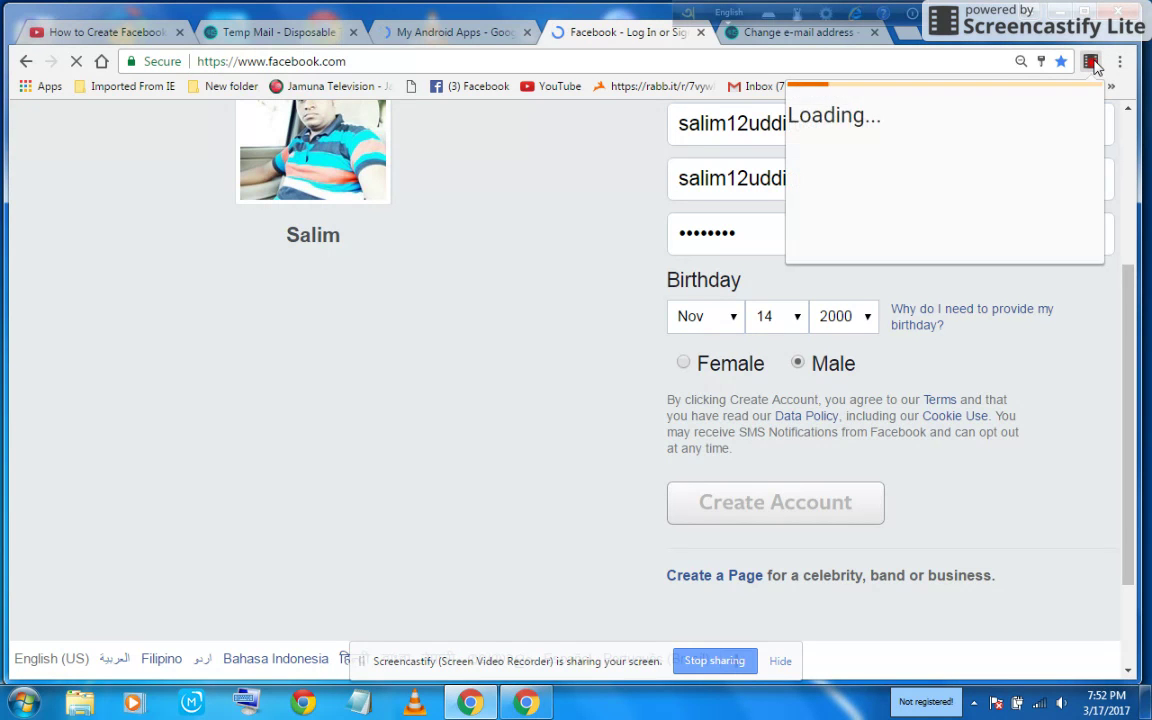
{"action": "left_click", "coordinate": [848, 315]}
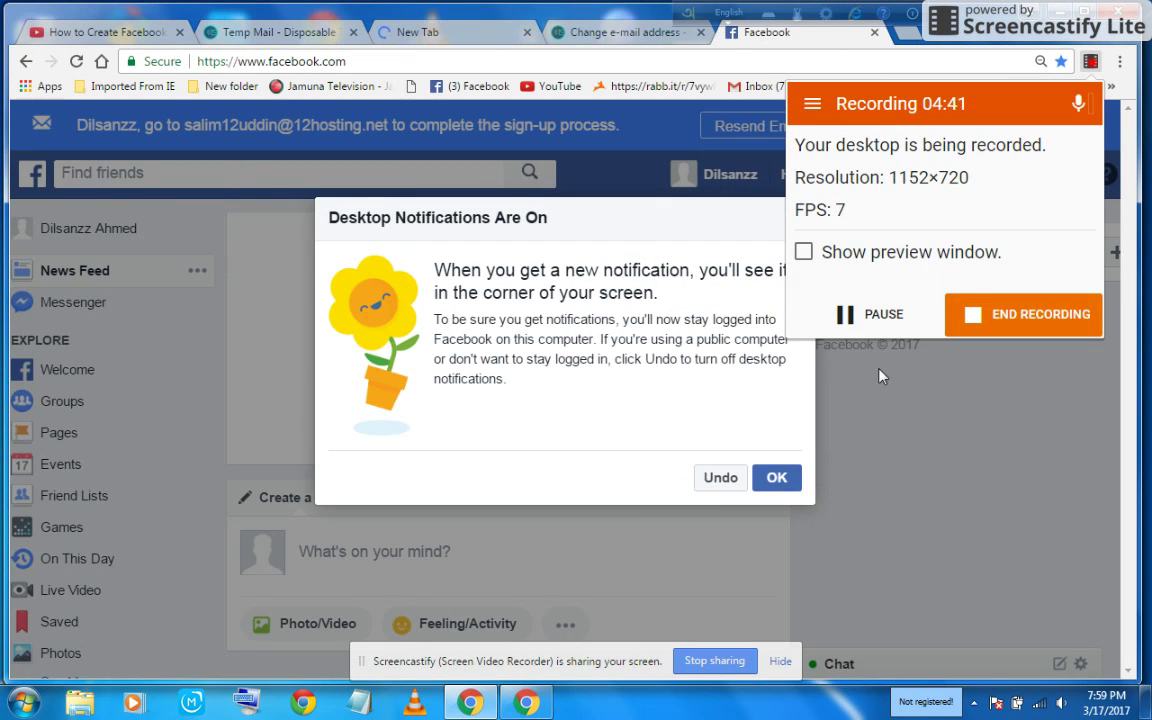
Close the Desktop Notifications Are On notice and go back to the Temp Mail tab.
{"action": "left_click", "coordinate": [880, 380]}
{"action": "left_click", "coordinate": [777, 477]}
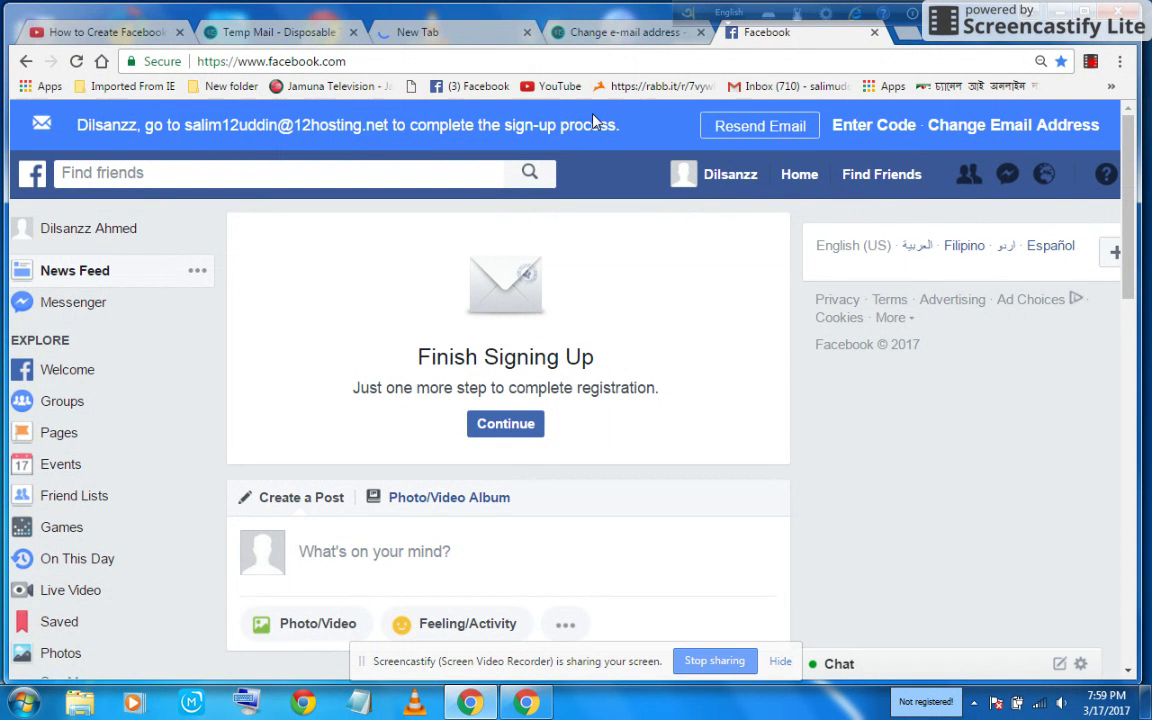
{"action": "left_click", "coordinate": [637, 33]}
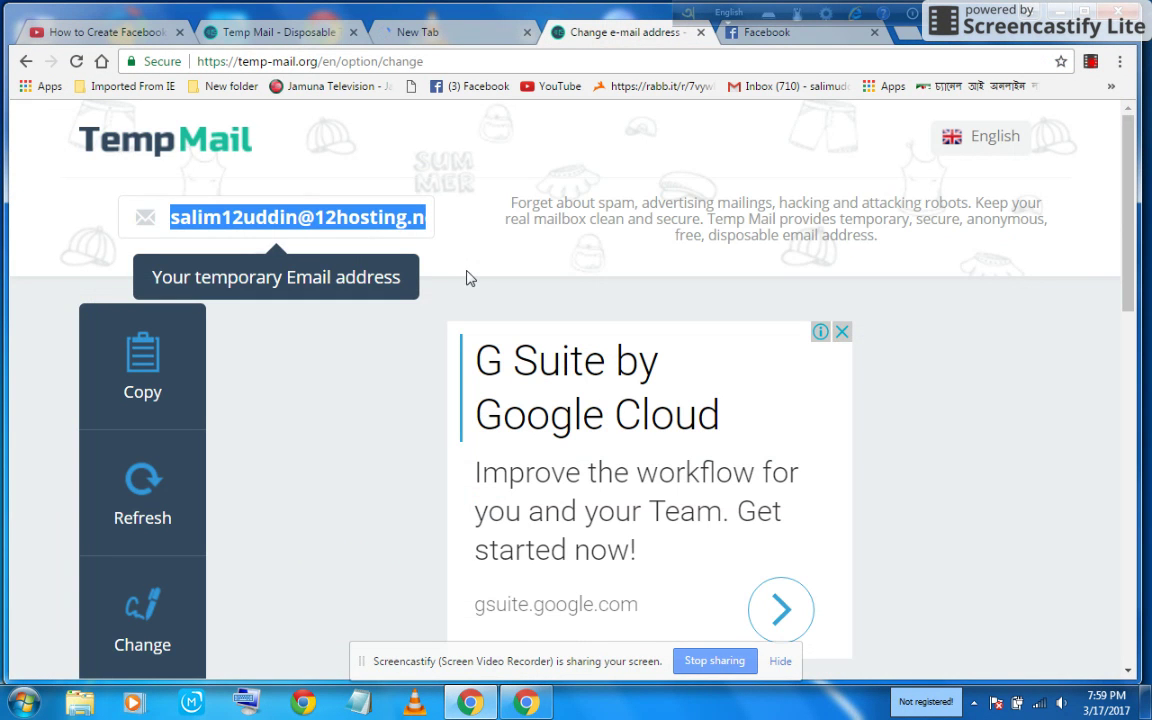
Refresh the Temp Mail inbox and open the newly arrived email from Facebook.
{"action": "left_click", "coordinate": [419, 242]}
{"action": "scroll", "coordinate": [465, 252], "scroll_direction": "down", "scroll_amount": 3}
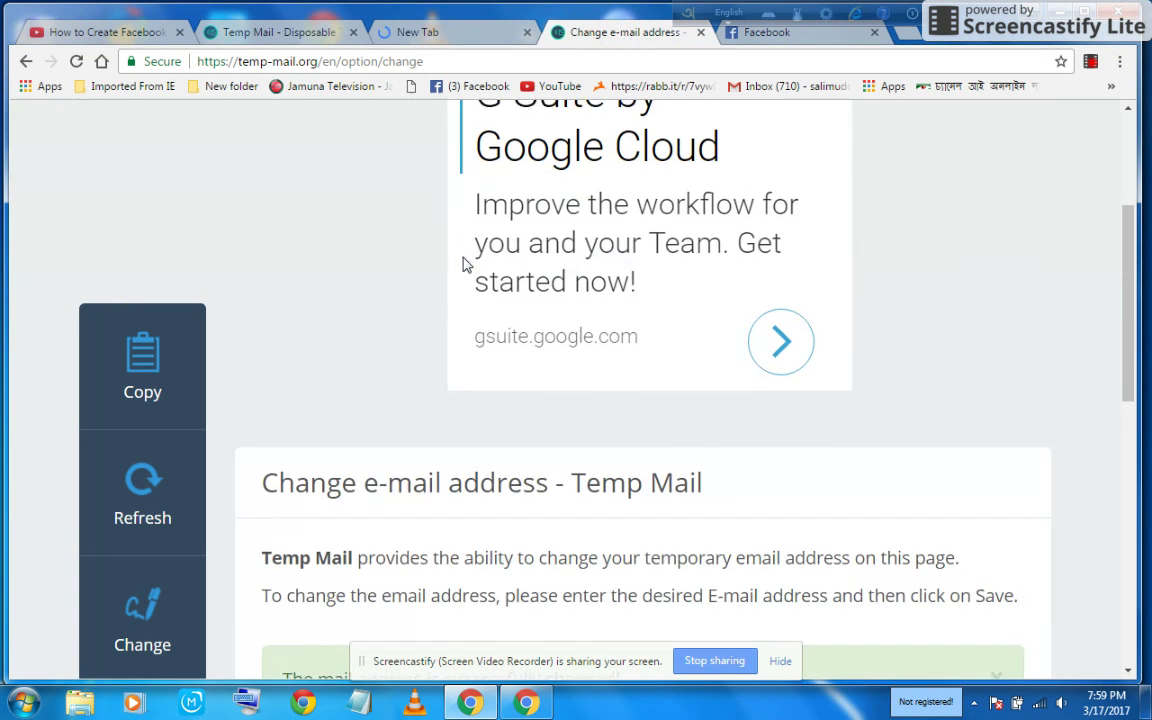
{"action": "scroll", "coordinate": [465, 265], "scroll_direction": "up", "scroll_amount": 3}
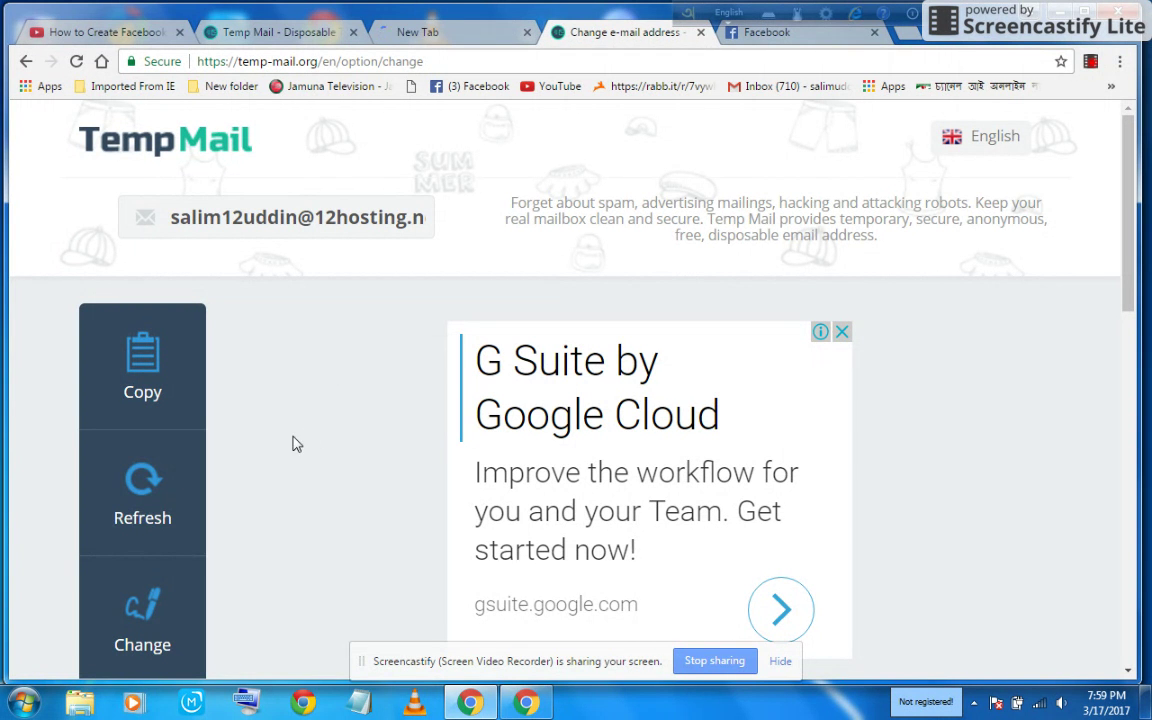
{"action": "left_click", "coordinate": [142, 495]}
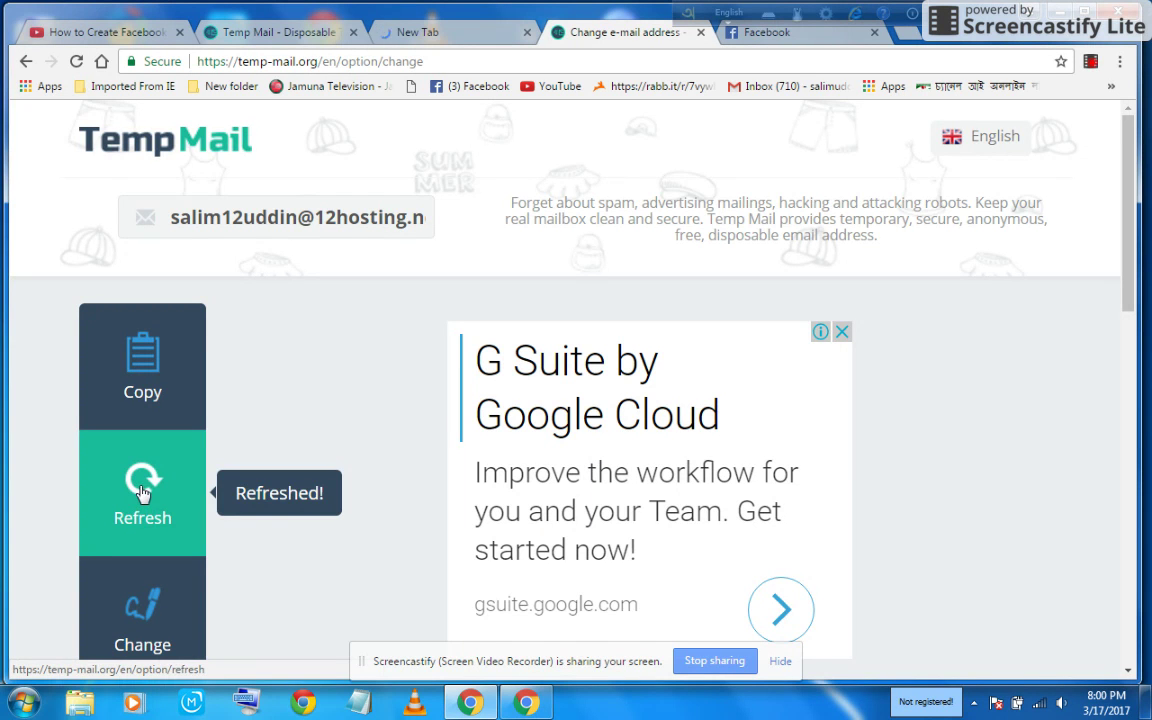
{"action": "scroll", "coordinate": [416, 310], "scroll_direction": "down", "scroll_amount": 4}
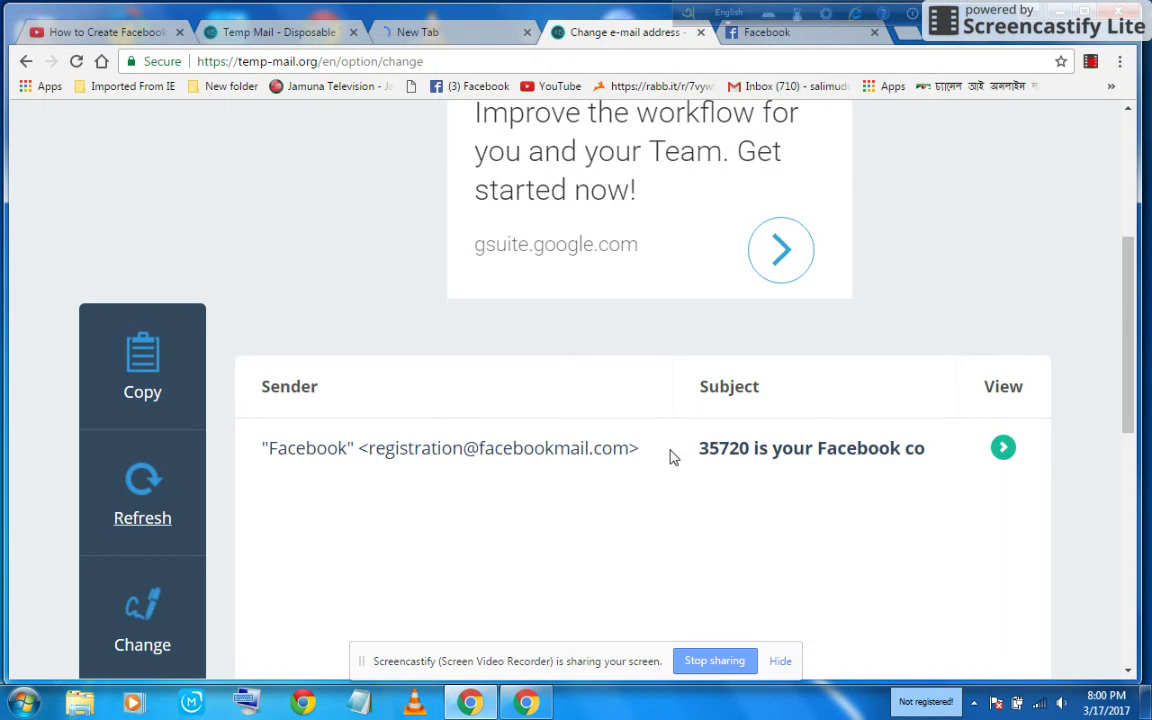
{"action": "left_click", "coordinate": [583, 449]}
Use the email's Confirm Your Account link to confirm the new Facebook account.
{"action": "scroll", "coordinate": [587, 445], "scroll_direction": "up", "scroll_amount": 4}
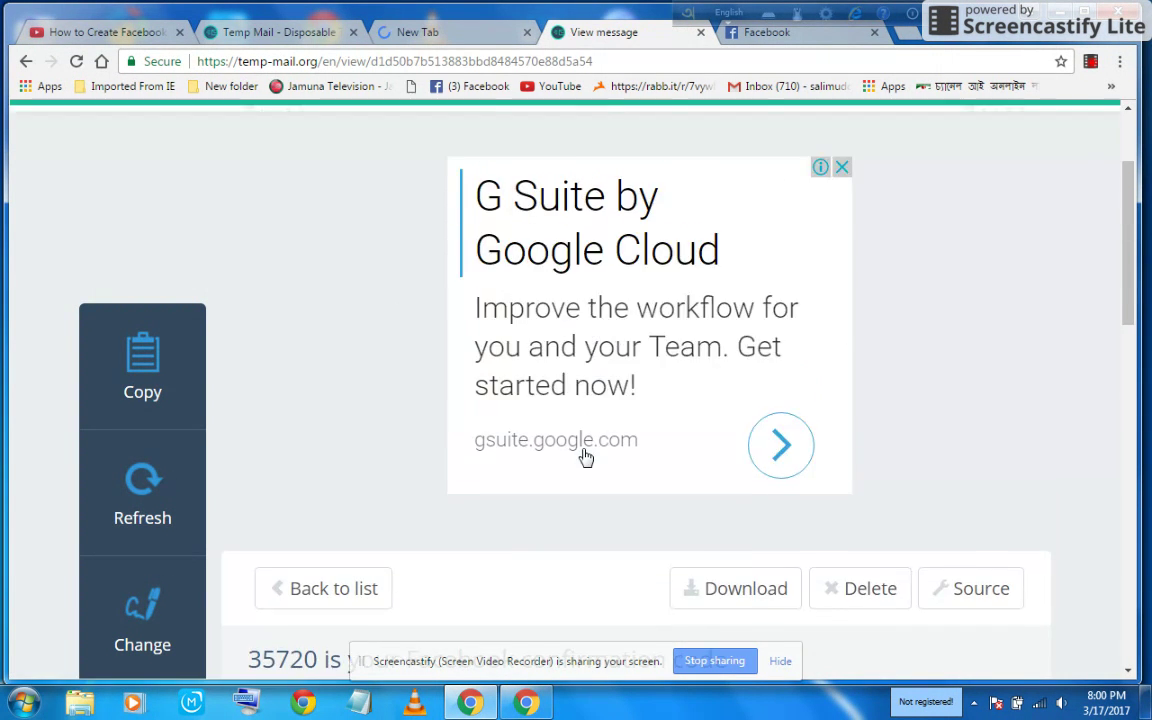
{"action": "scroll", "coordinate": [630, 320], "scroll_direction": "down", "scroll_amount": 4}
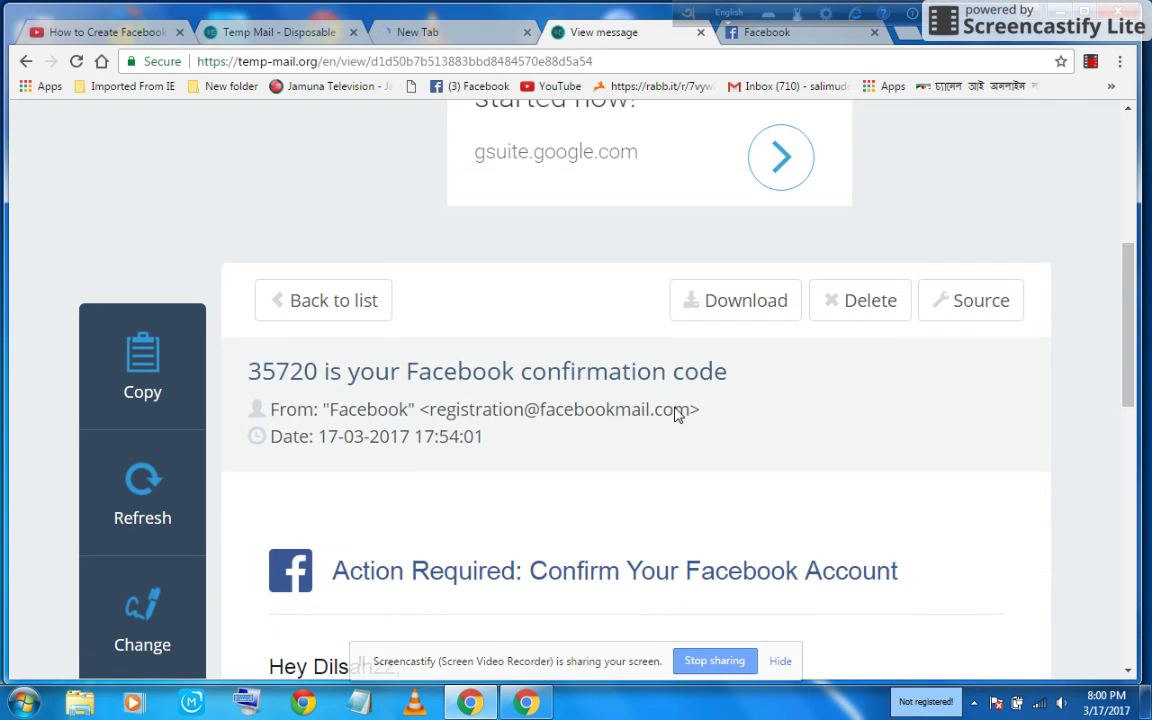
{"action": "scroll", "coordinate": [700, 420], "scroll_direction": "down", "scroll_amount": 2}
{"action": "scroll", "coordinate": [735, 420], "scroll_direction": "down", "scroll_amount": 2}
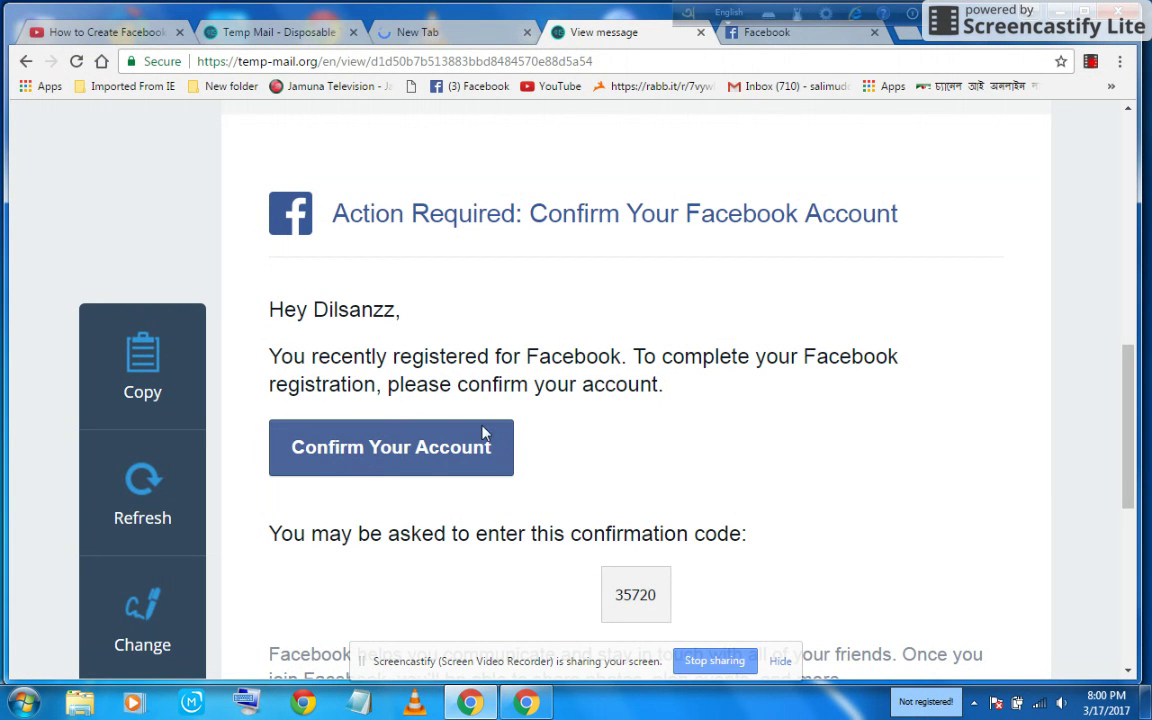
{"action": "left_click", "coordinate": [384, 455]}
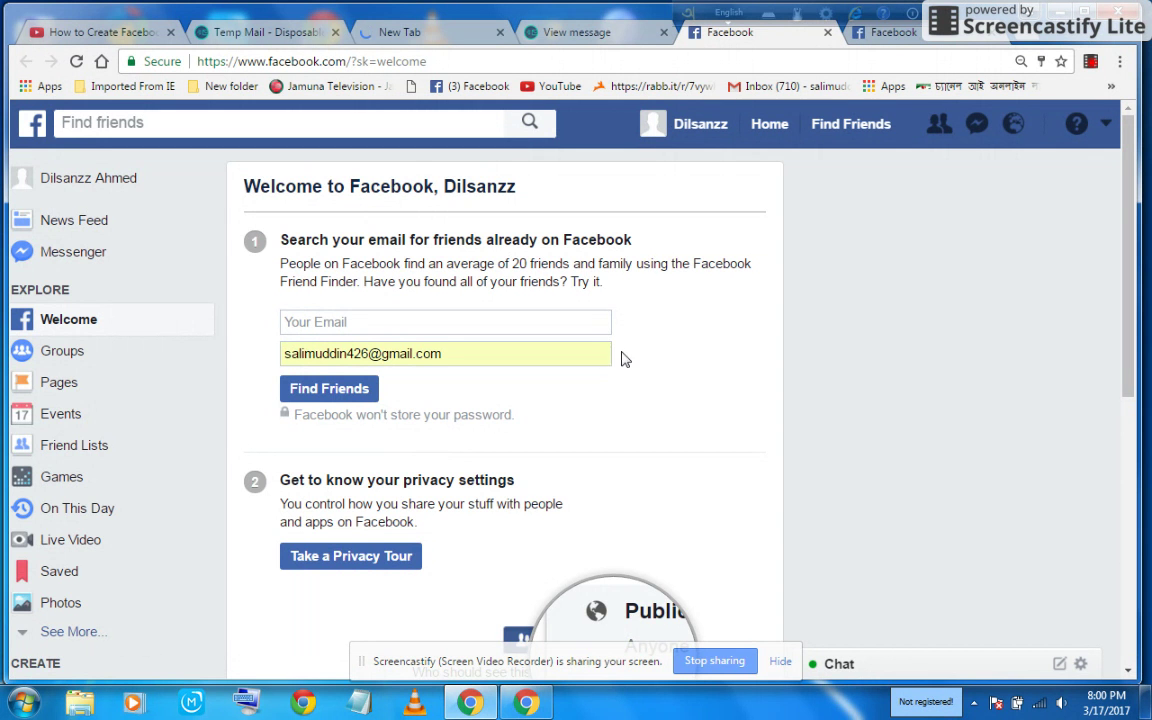
Browse the new account's Welcome page setup steps, including adding a profile picture and finding people.
{"action": "scroll", "coordinate": [650, 383], "scroll_direction": "down", "scroll_amount": 1}
{"action": "scroll", "coordinate": [650, 383], "scroll_direction": "down", "scroll_amount": 3}
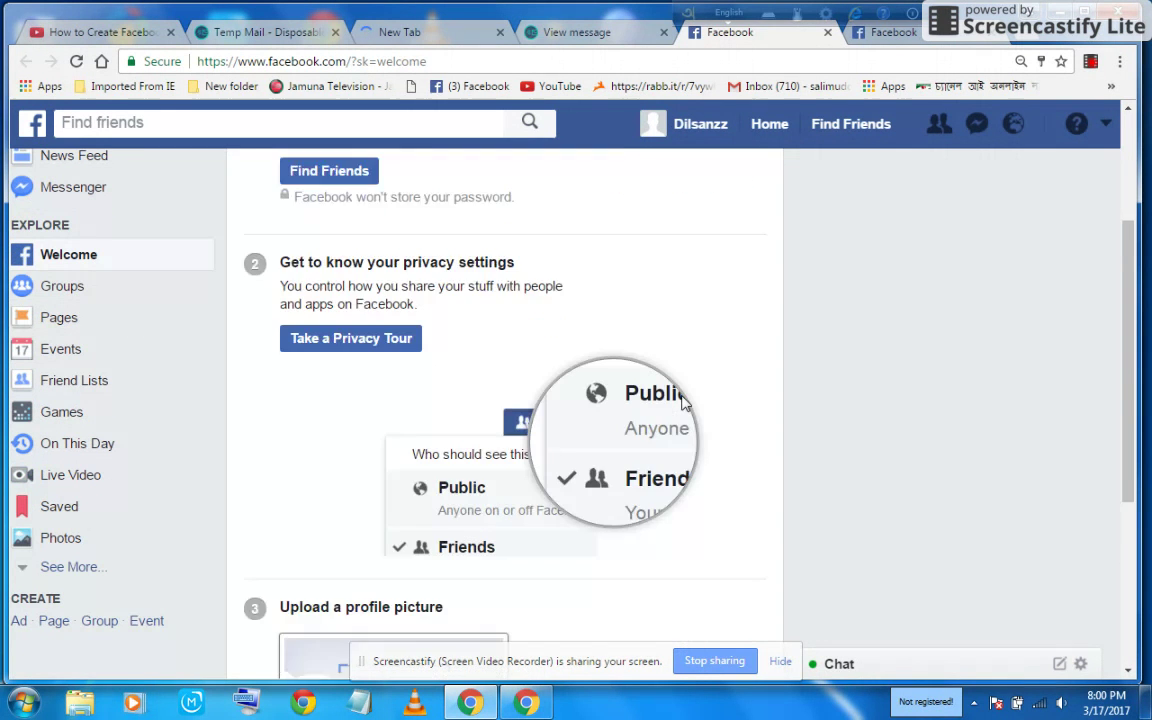
{"action": "scroll", "coordinate": [718, 393], "scroll_direction": "down", "scroll_amount": 2}
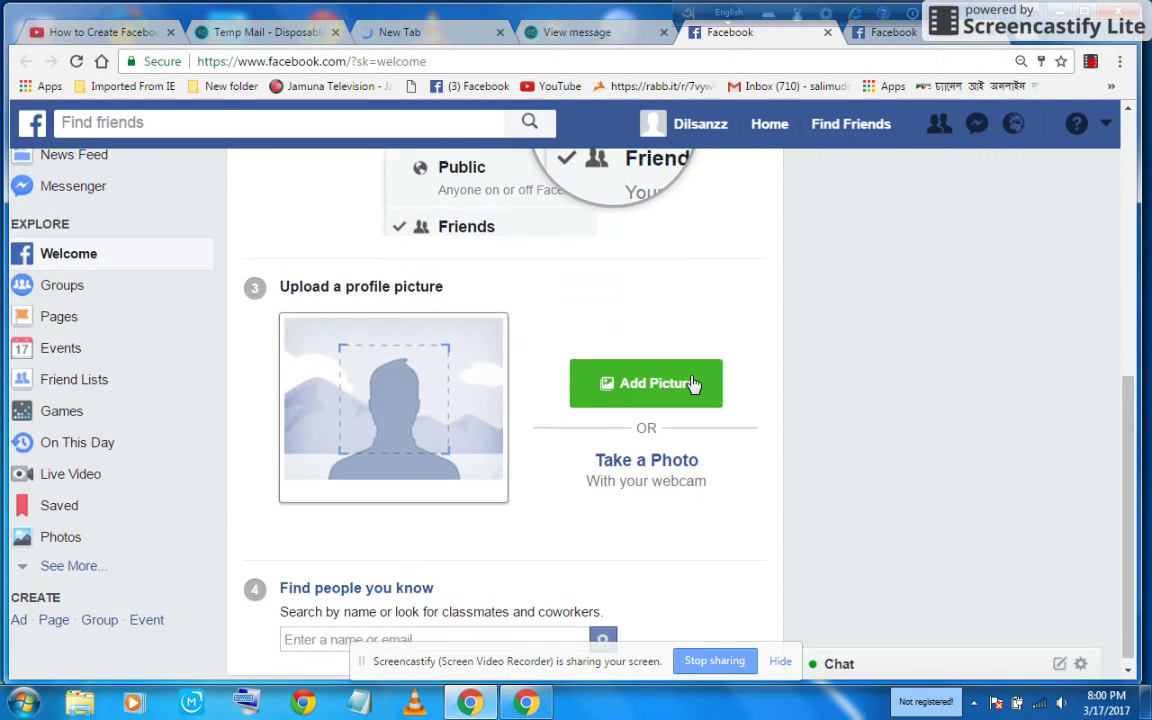
{"action": "scroll", "coordinate": [700, 380], "scroll_direction": "up", "scroll_amount": 3}
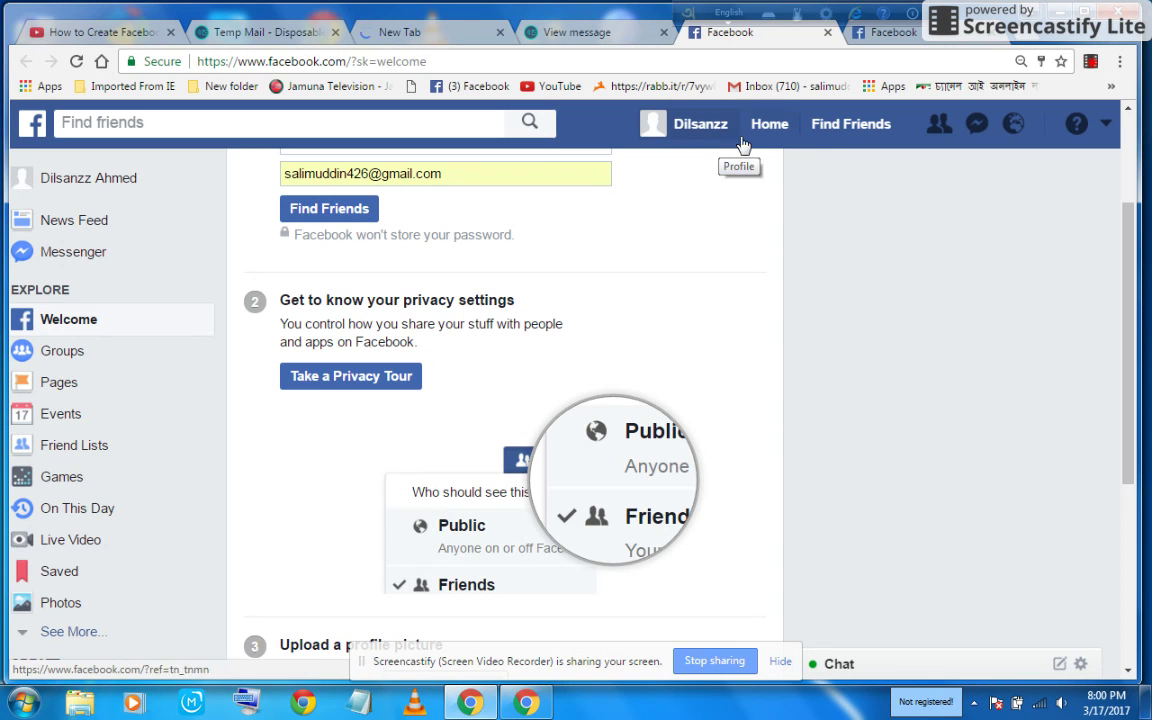
{"action": "scroll", "coordinate": [487, 307], "scroll_direction": "down", "scroll_amount": 4}
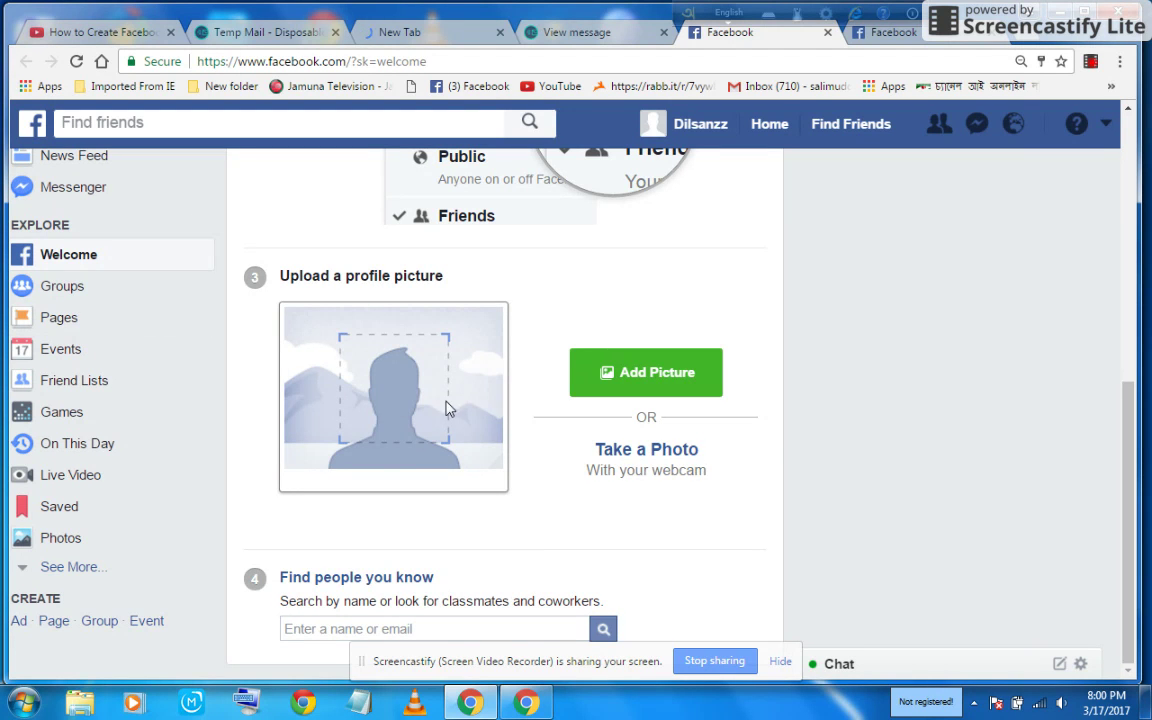
{"action": "scroll", "coordinate": [505, 410], "scroll_direction": "up", "scroll_amount": 4}
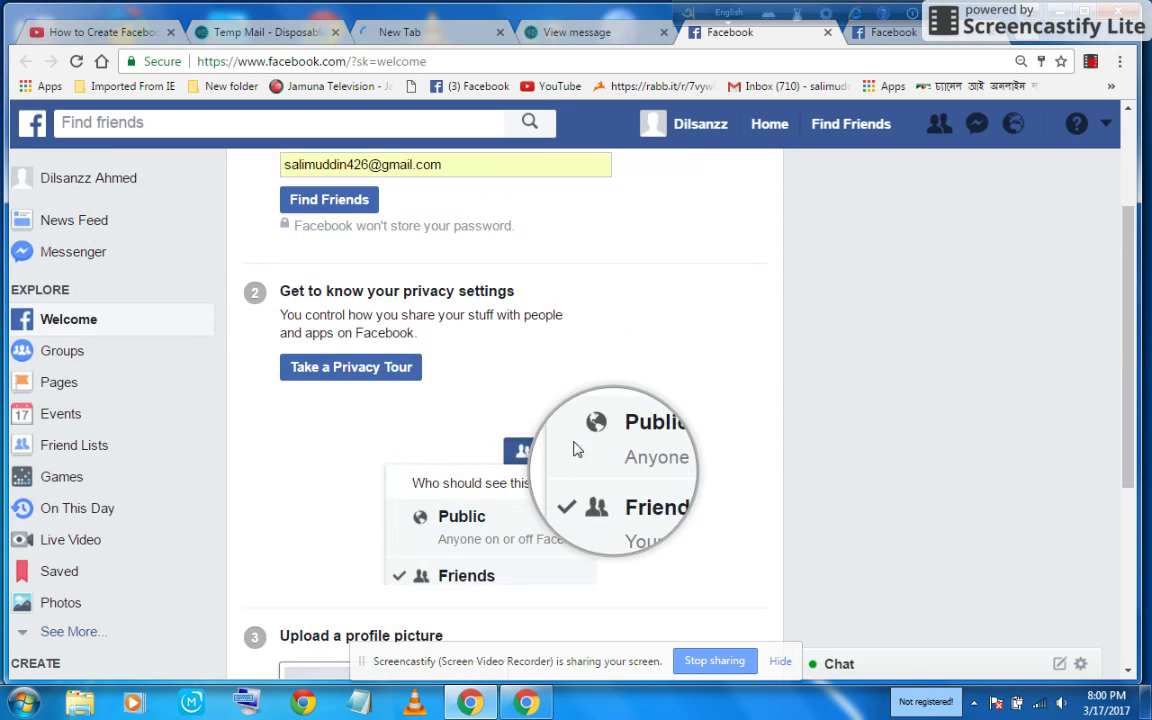
{"action": "scroll", "coordinate": [572, 440], "scroll_direction": "down", "scroll_amount": 4}
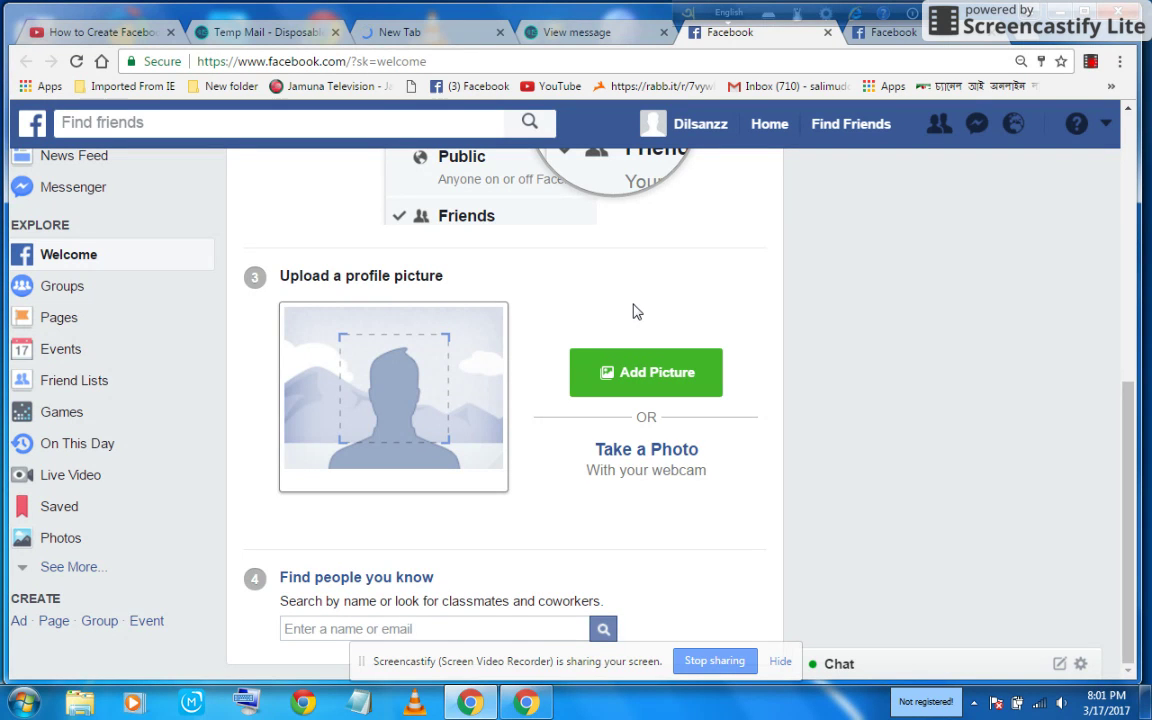
{"action": "left_click", "coordinate": [1092, 64]}
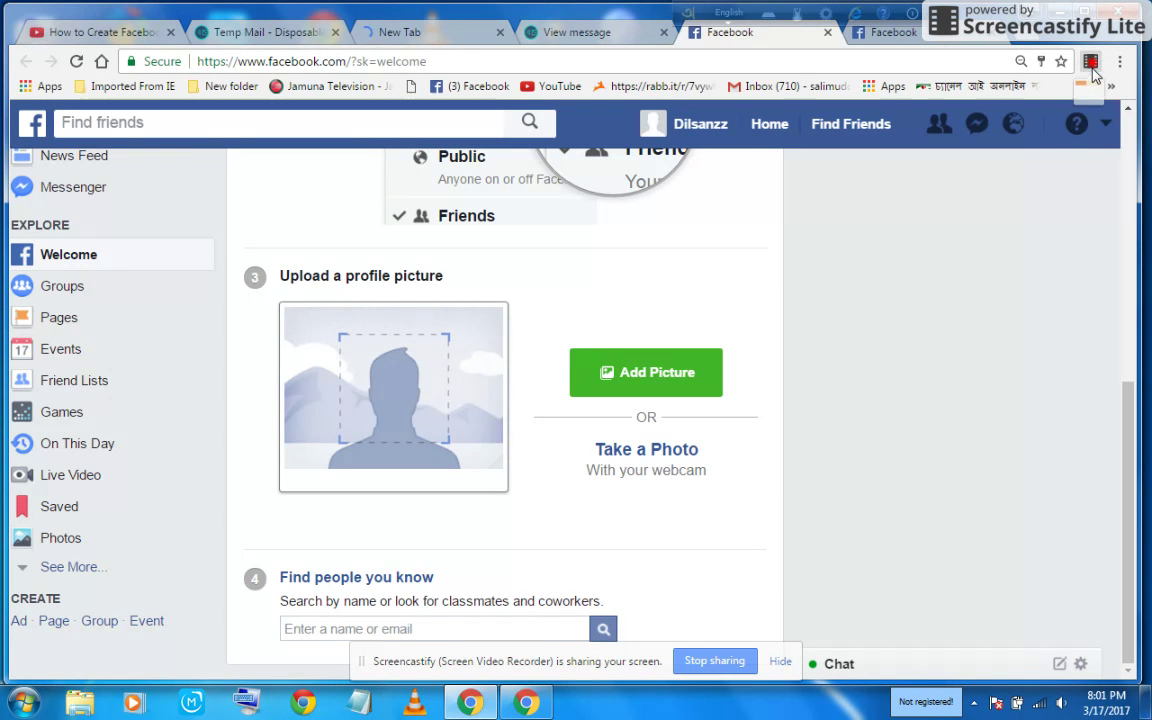